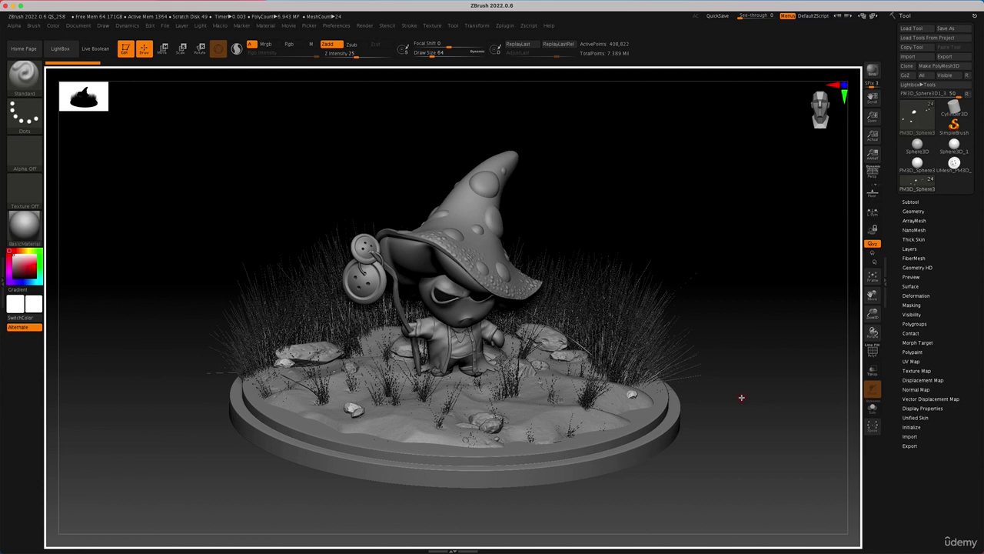
Turn on perspective for the viewport and check the diorama from slightly higher and lower angles.
left_click_drag(746, 398, 726, 318)
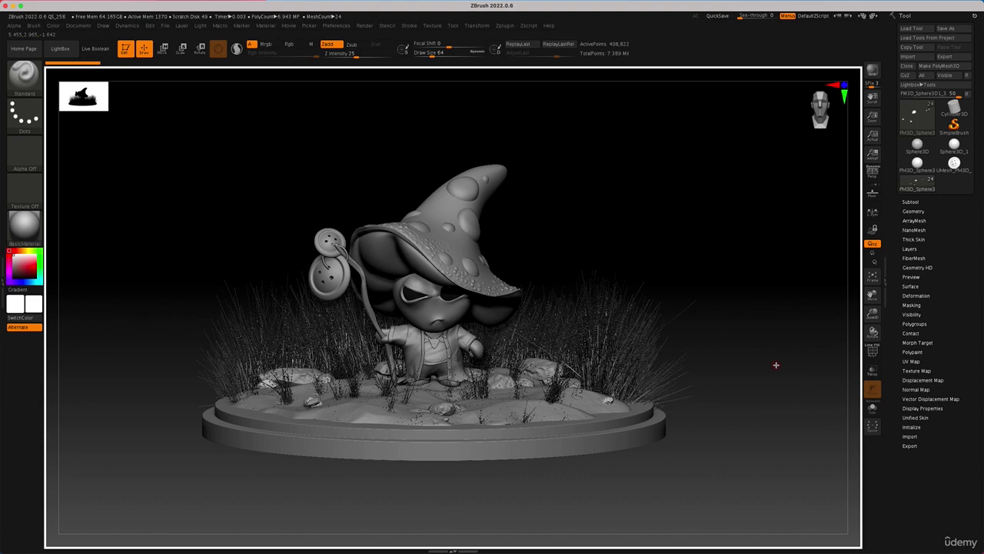
left_click(873, 174)
left_click_drag(739, 226, 736, 255)
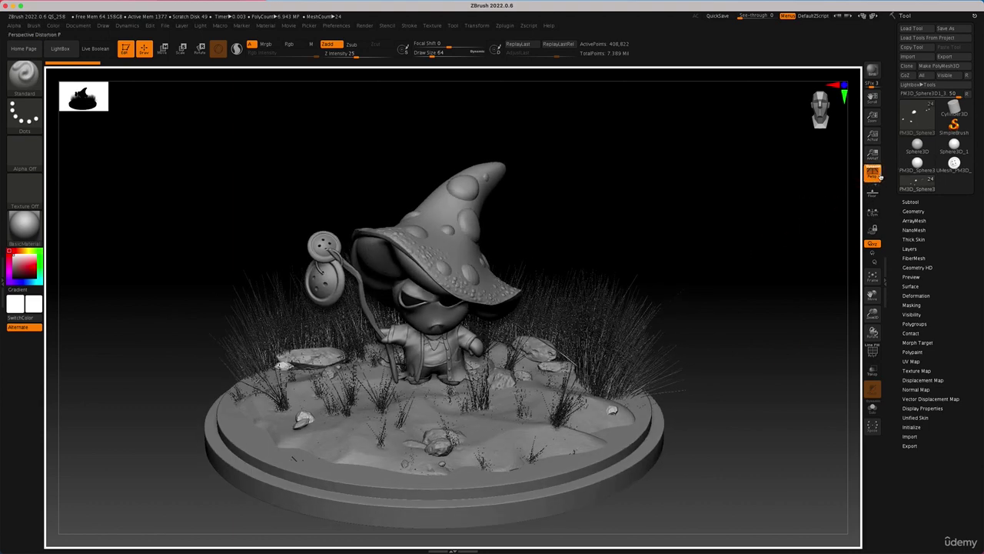
left_click_drag(755, 238, 732, 298)
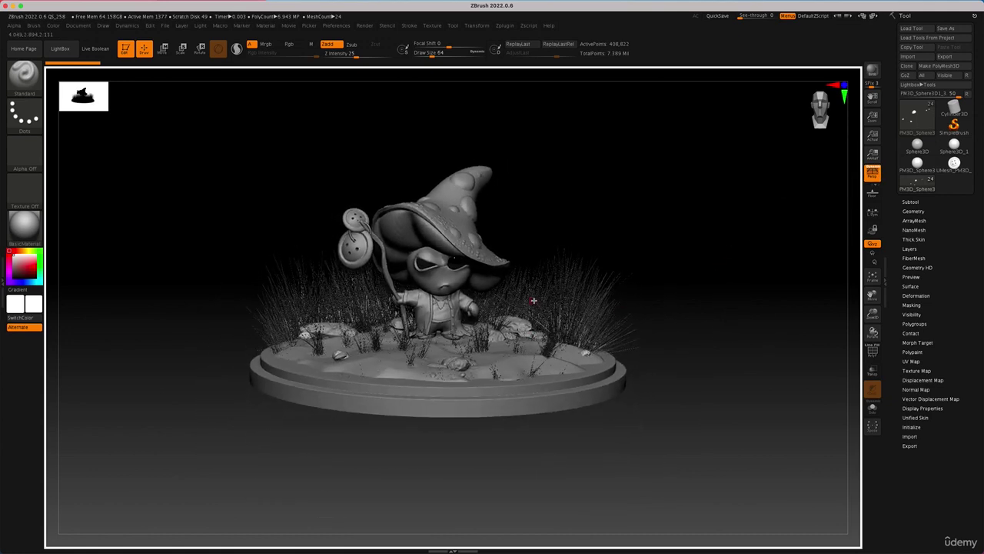
left_click_drag(709, 241, 708, 253)
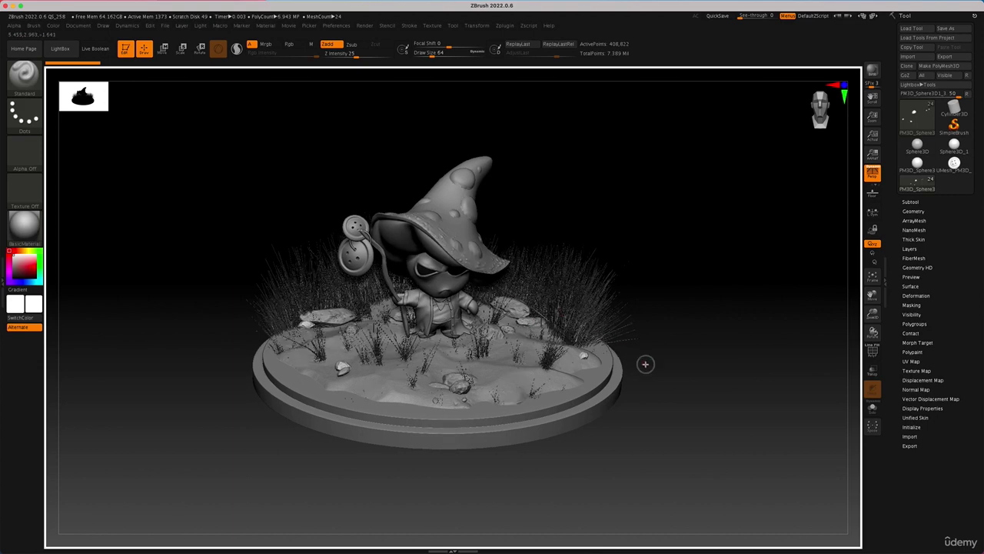
left_click_drag(645, 364, 652, 364)
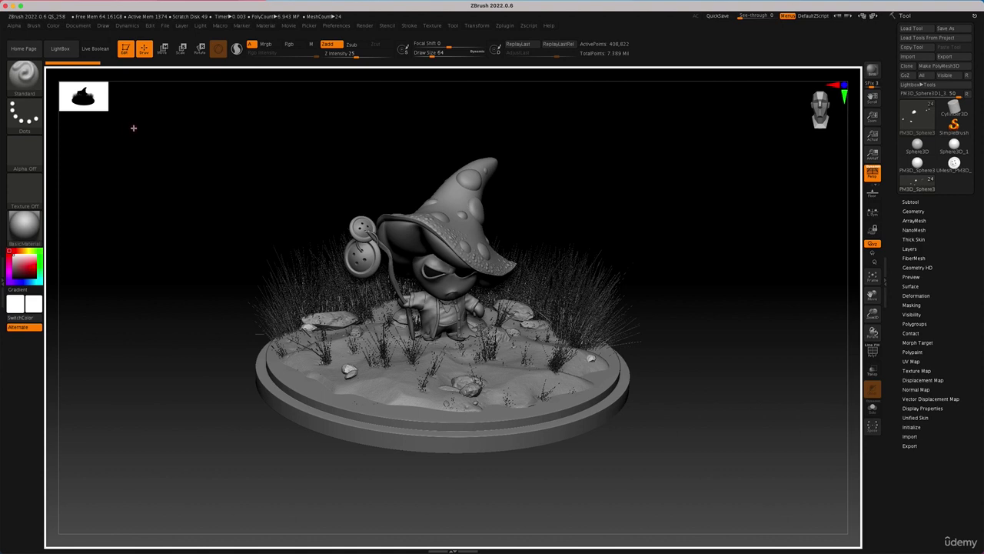
Set the document background colour to white and check the diorama against it.
left_click(81, 27)
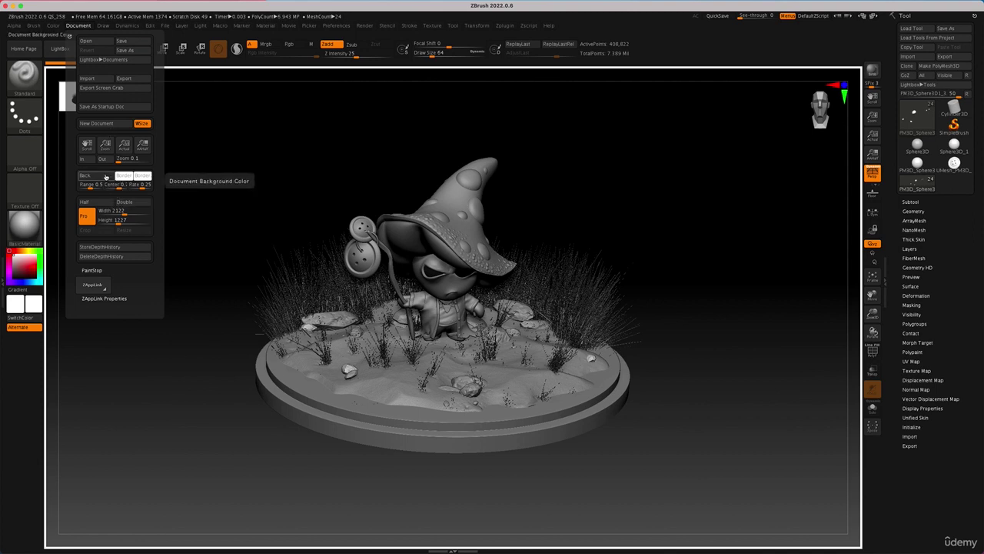
left_click_drag(105, 177, 16, 301)
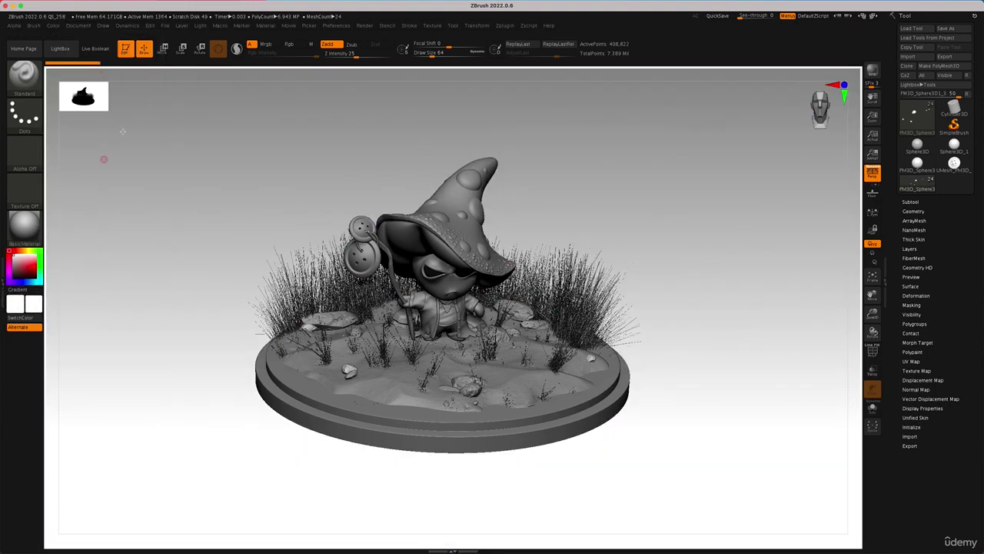
mouse_move(235, 202)
left_mouse_down()
mouse_move(226, 187)
mouse_move(251, 202)
left_mouse_up()
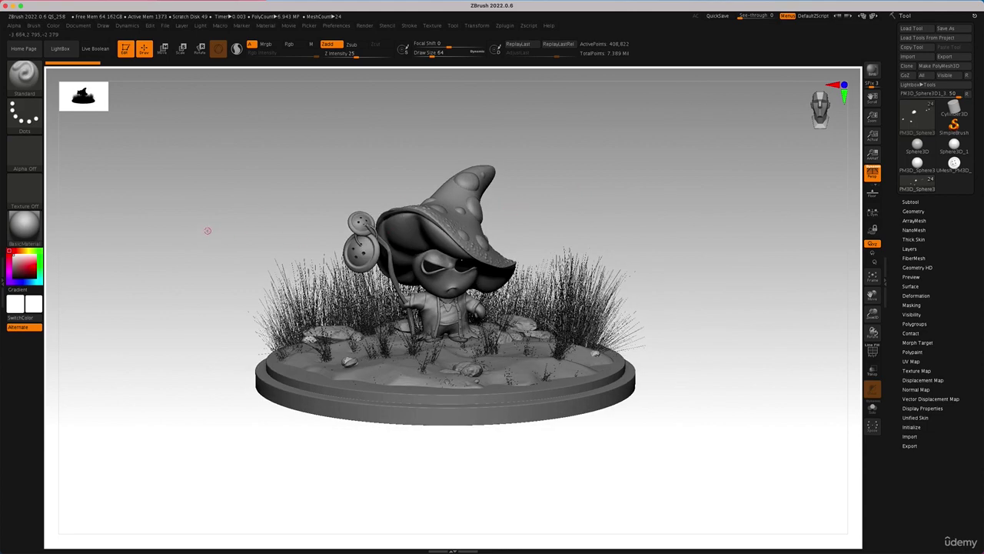
left_click_drag(207, 229, 204, 235)
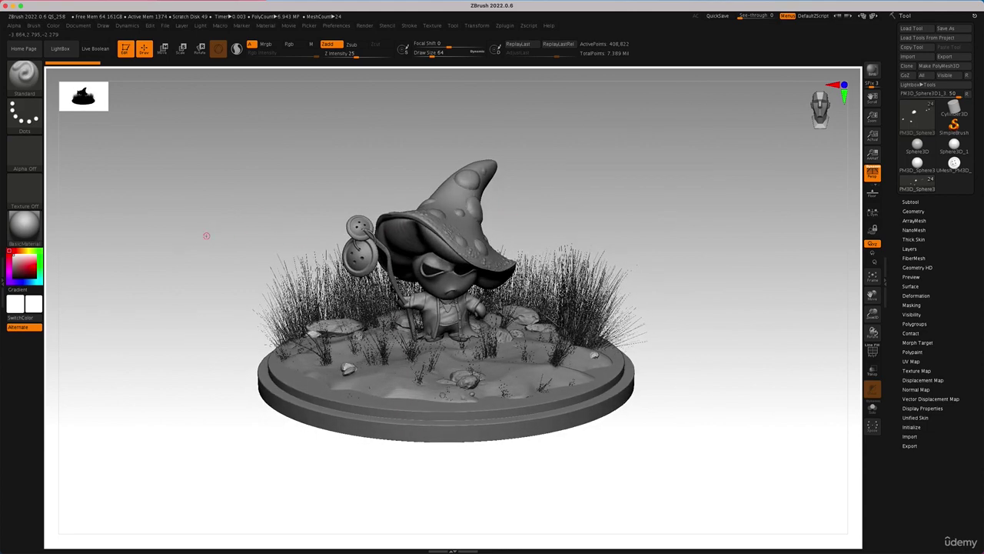
Unlock the document proportions and resize the document to 2048 wide by 2048 high, accepting the resize.
left_click(78, 25)
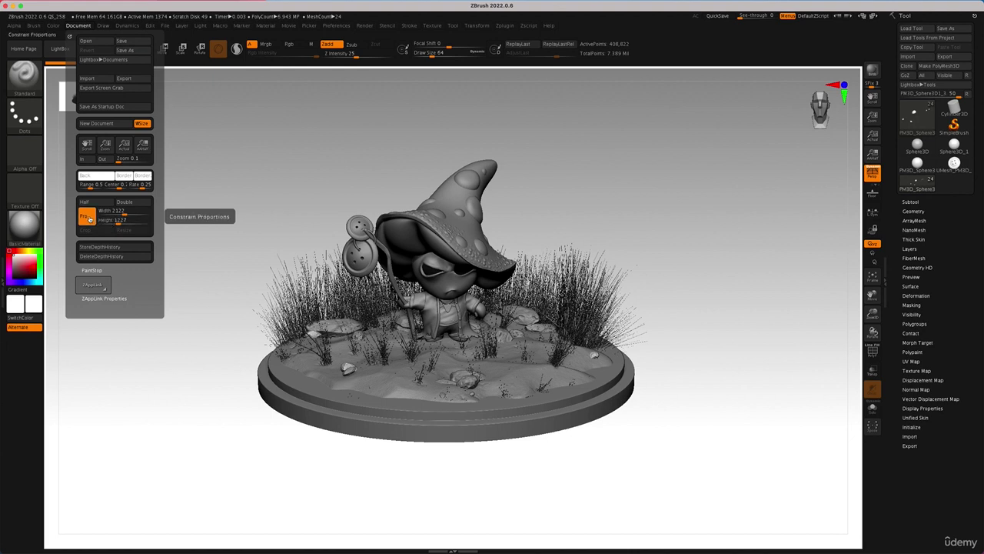
left_click(121, 221)
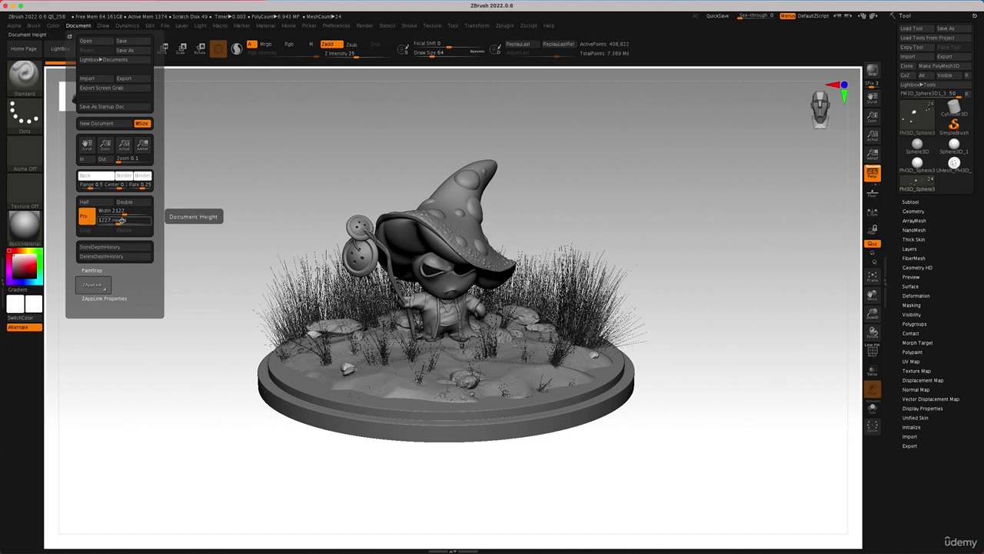
left_click(116, 212)
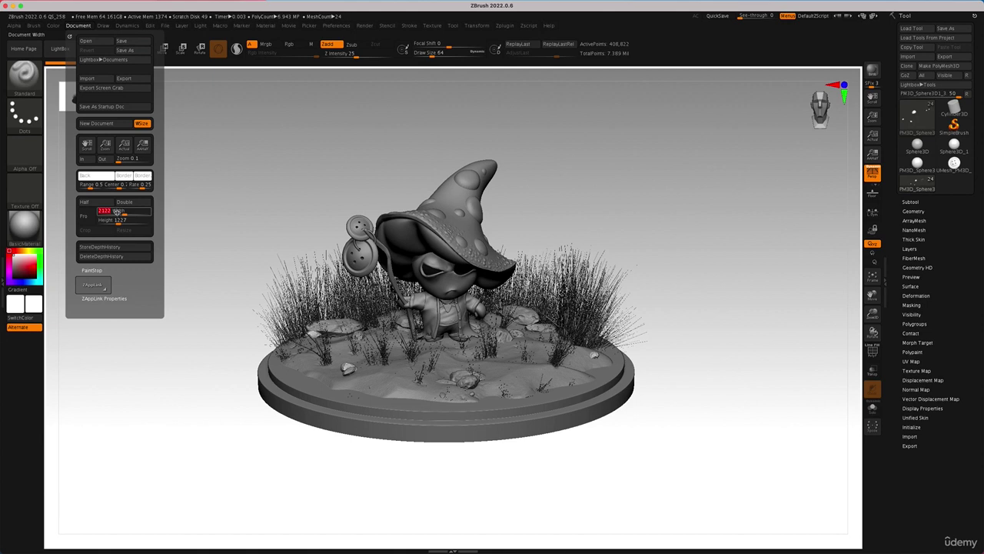
type("2048")
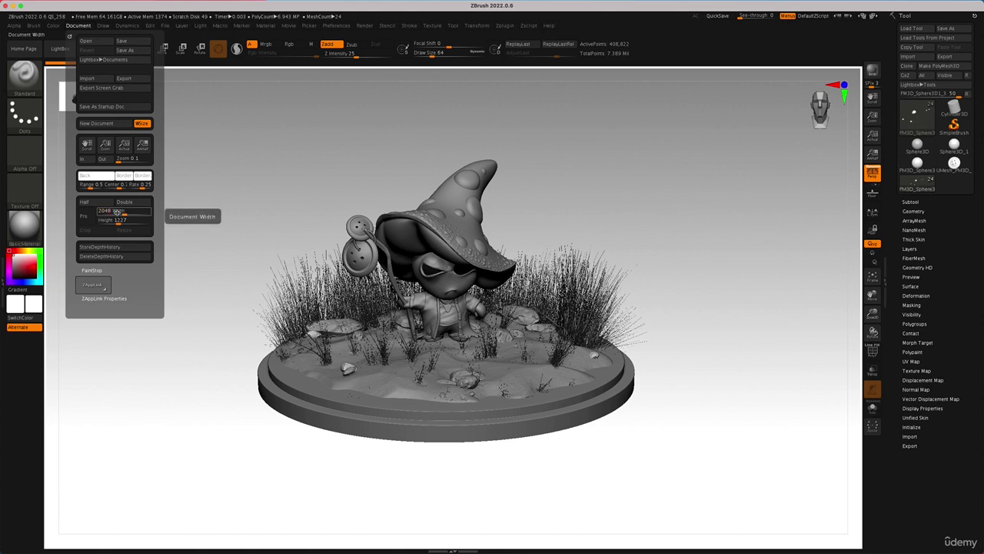
key("Tab")
type("20")
key("Tab")
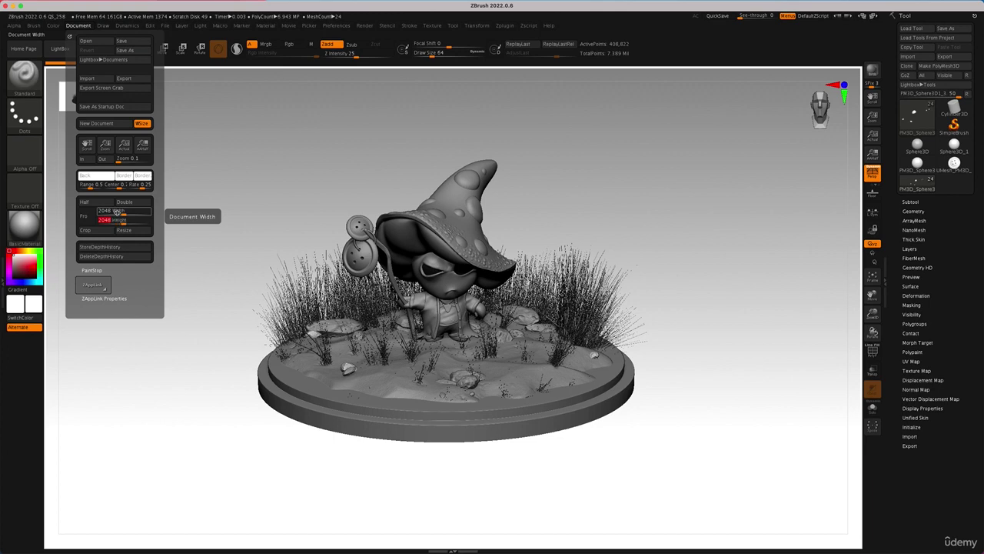
left_click(124, 230)
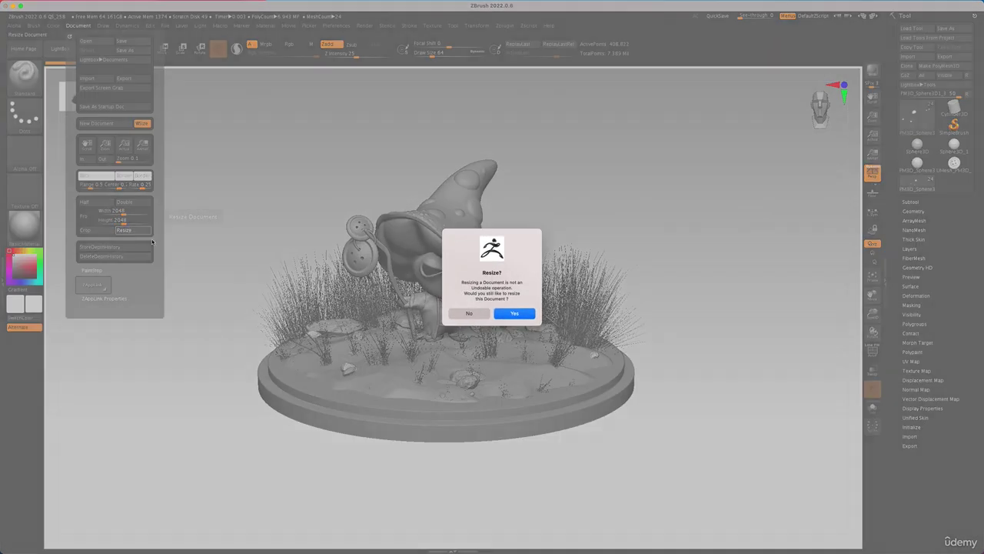
left_click(528, 315)
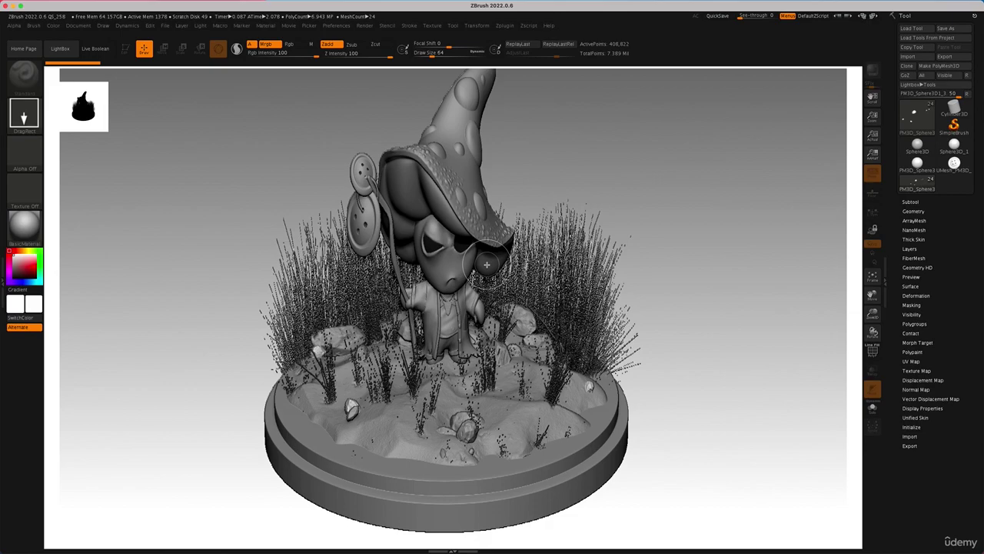
Clear the distorted image from the canvas, redraw the diorama model on it and return it to edit mode.
key("ctrl+n")
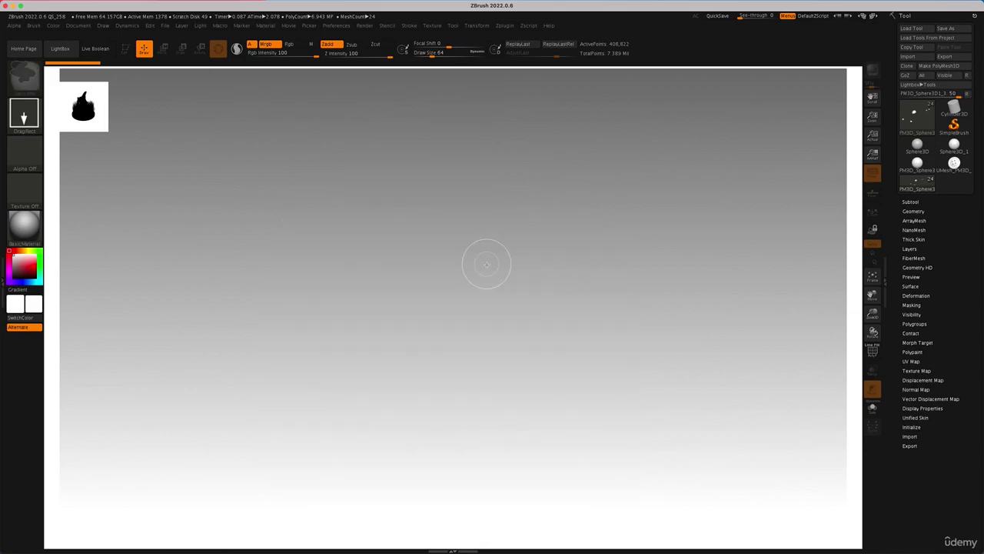
mouse_move(467, 317)
left_mouse_down()
mouse_move(492, 431)
mouse_move(467, 355)
left_mouse_up()
key("t")
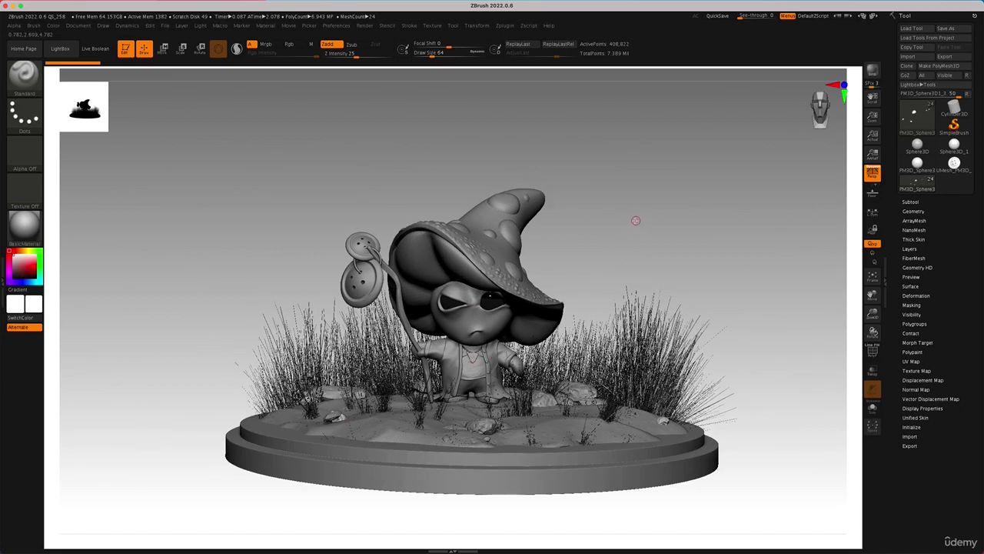
left_click_drag(617, 218, 616, 227)
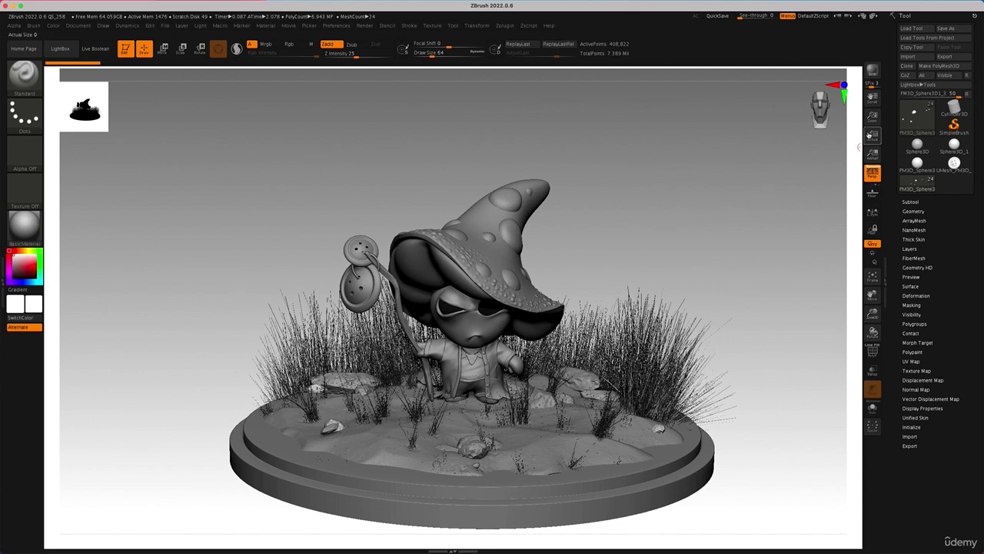
Set both document border colours to black so the square canvas stands out from its surroundings.
left_click_drag(872, 117, 703, 191)
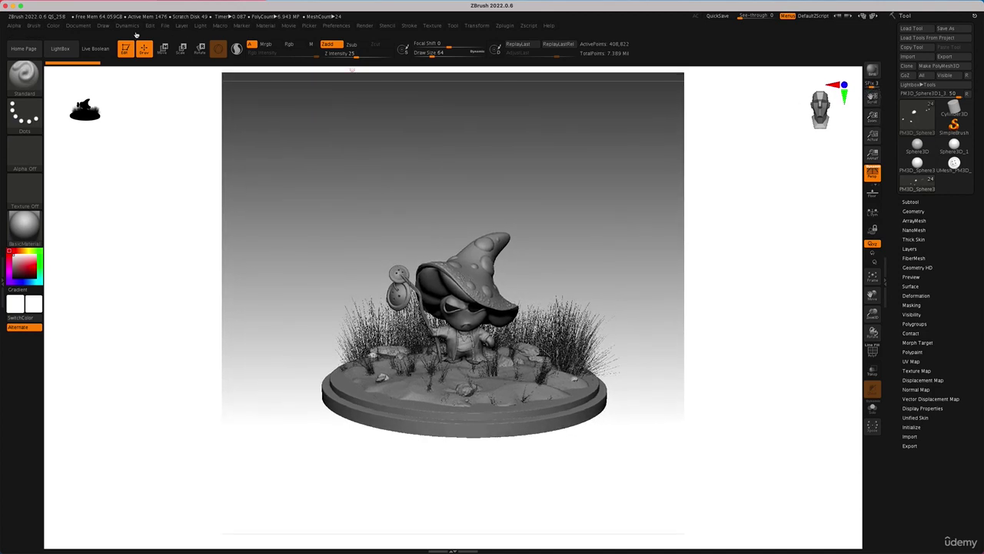
left_click(78, 27)
left_click(73, 26)
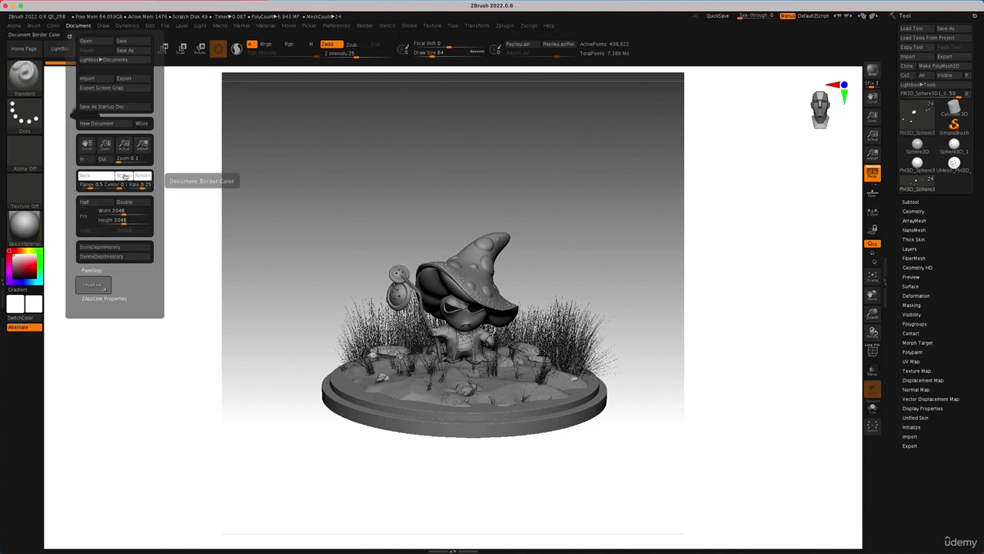
left_click_drag(124, 176, 8, 377)
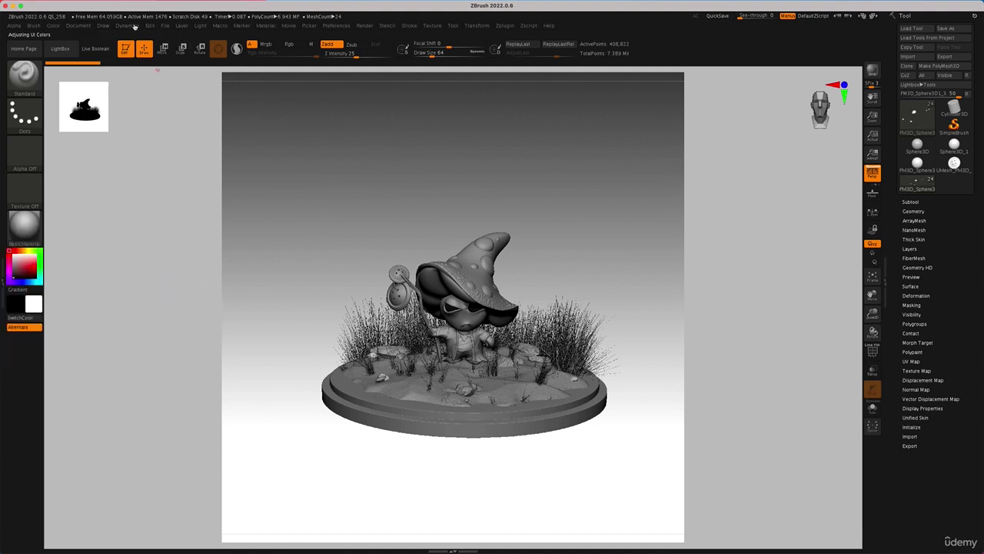
left_click(82, 29)
left_click(77, 27)
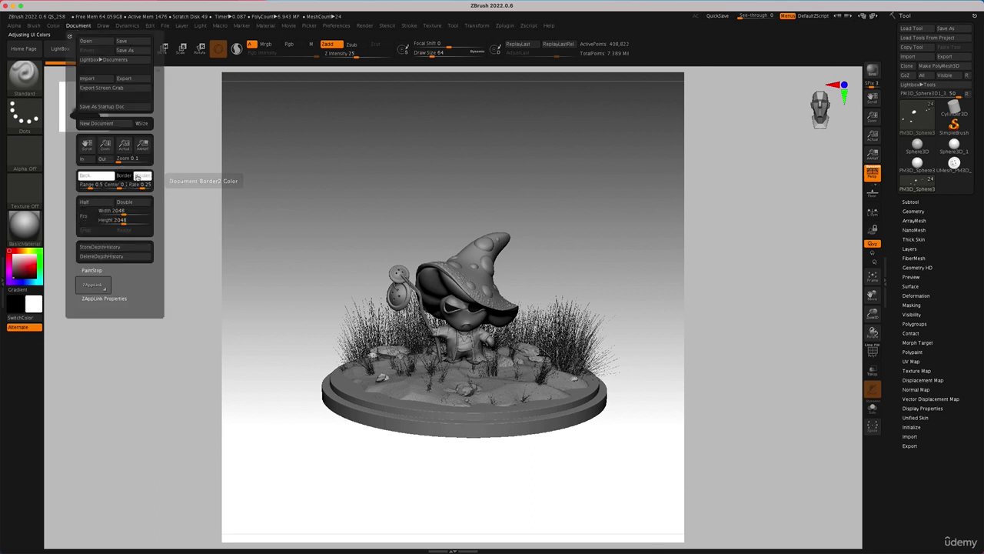
left_click_drag(129, 176, 15, 304)
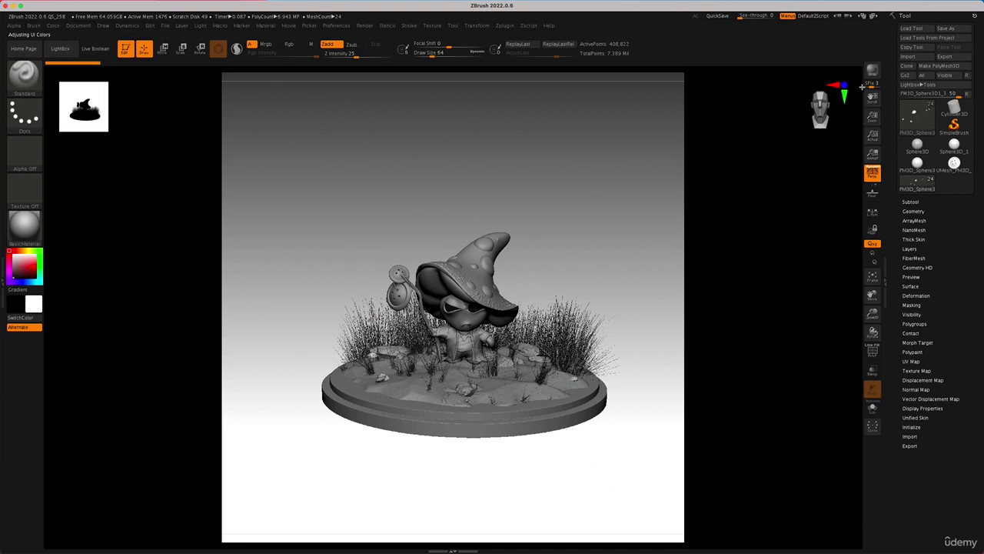
Frame the diorama larger within the square canvas and render it with Best Preview Render.
left_click_drag(873, 116, 873, 120)
mouse_move(569, 278)
left_mouse_down()
mouse_move(589, 270)
mouse_move(589, 290)
mouse_move(592, 238)
left_mouse_up()
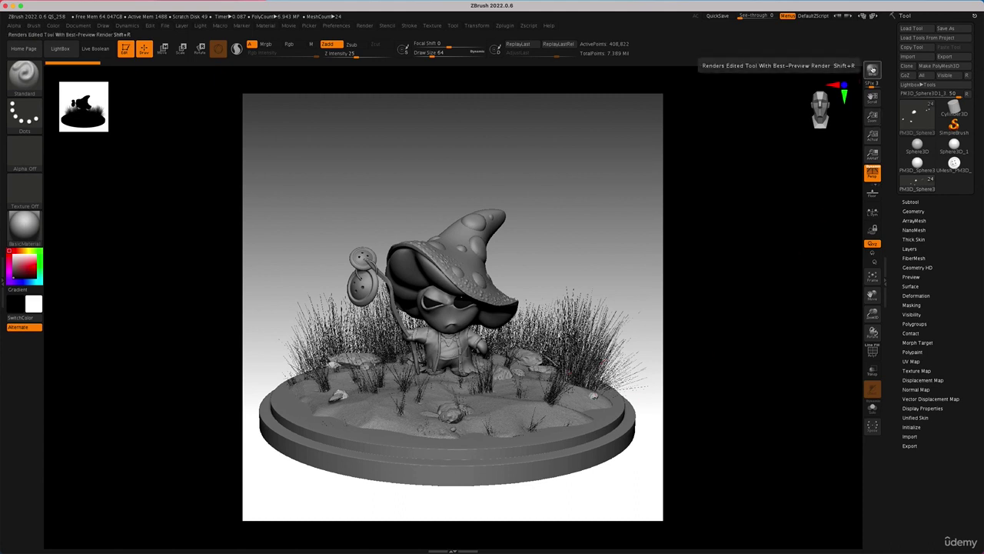
left_click(872, 70)
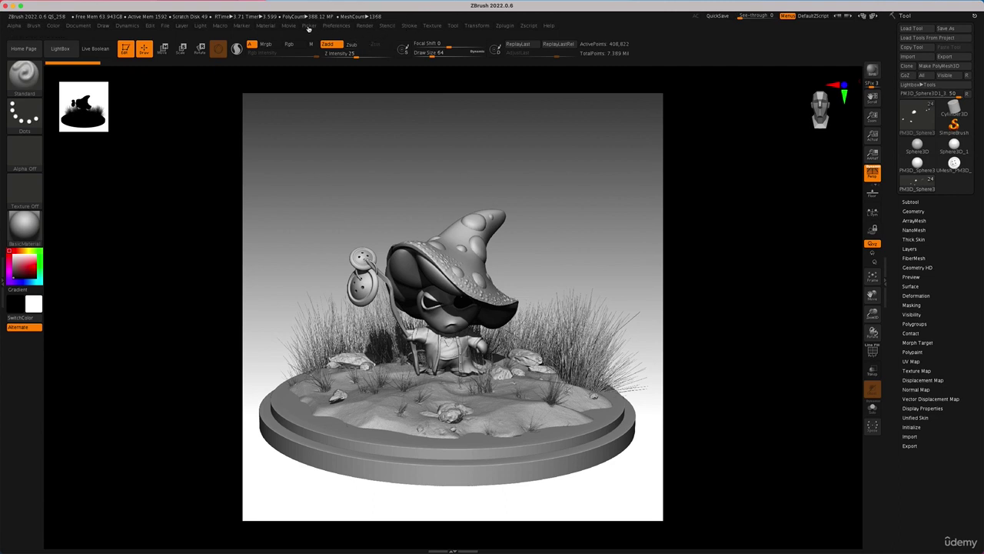
Dock the light settings beside the canvas and test-render the diorama with the main light shining from the lower right.
left_click(203, 26)
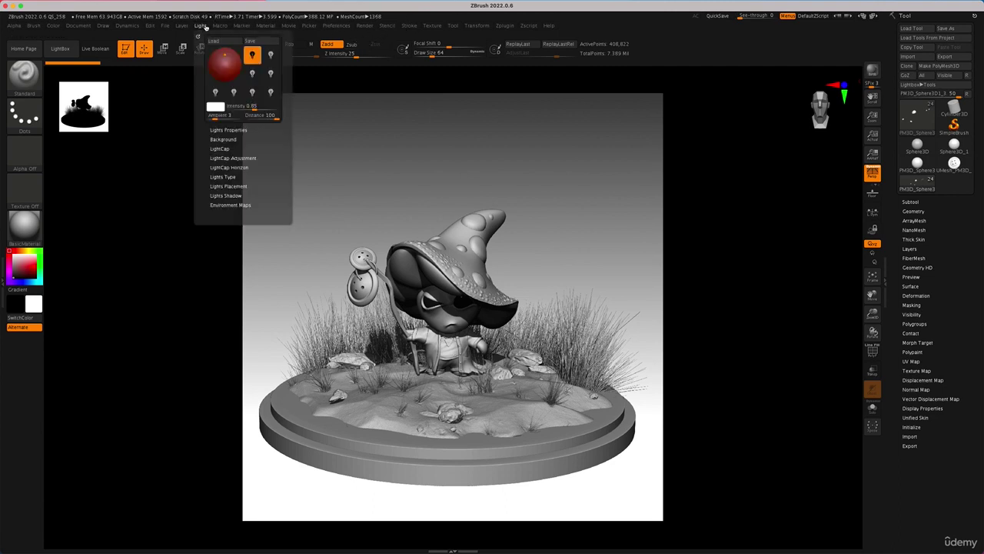
left_click(198, 36)
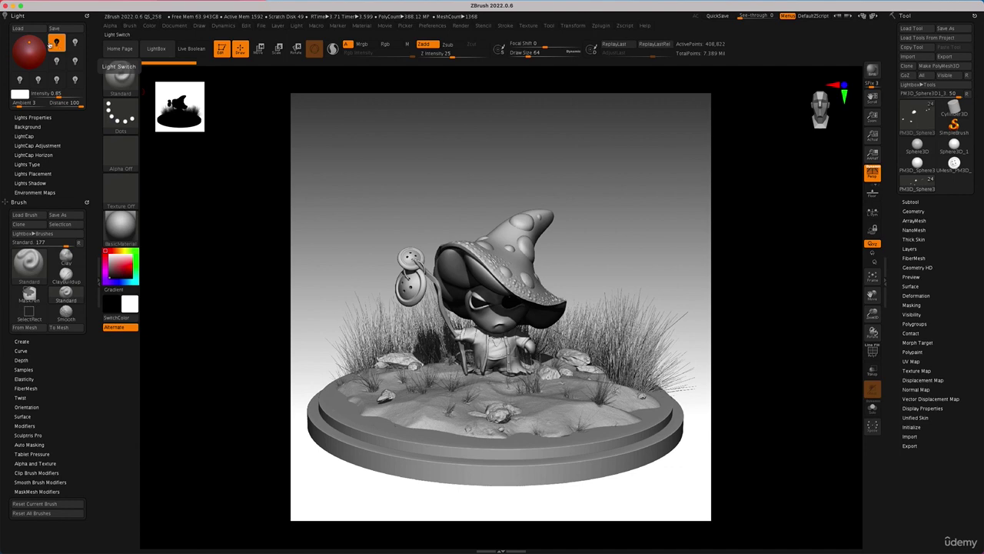
left_click(23, 51)
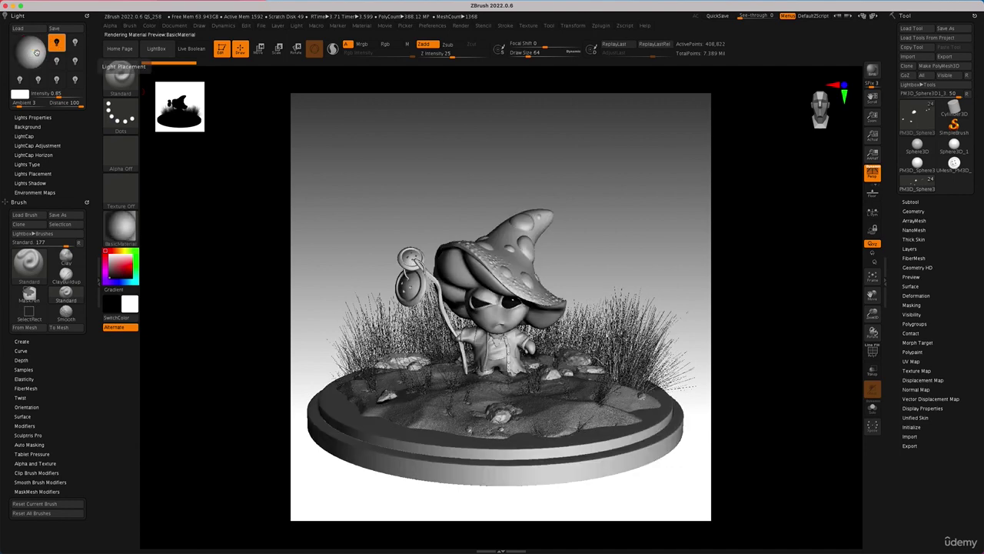
left_click(33, 52)
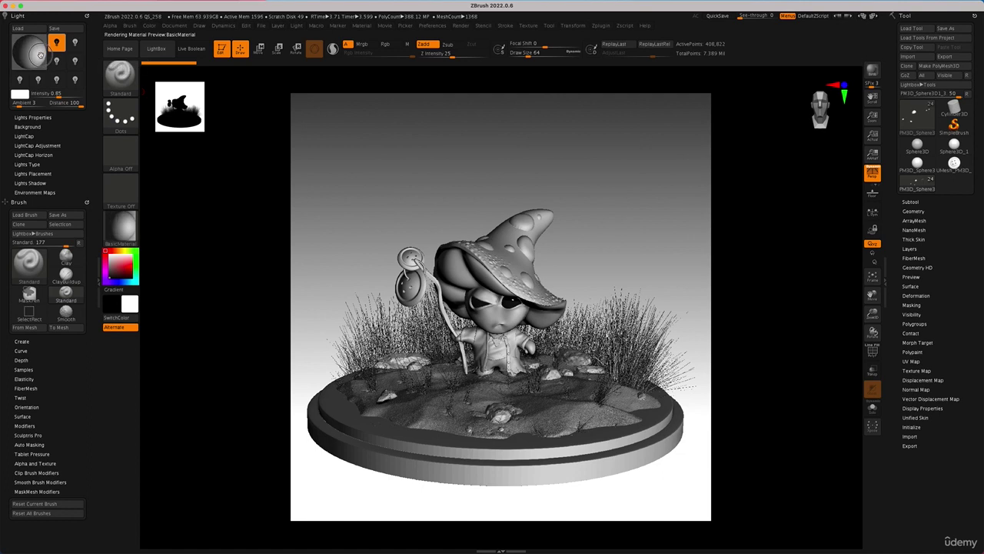
left_click(871, 73)
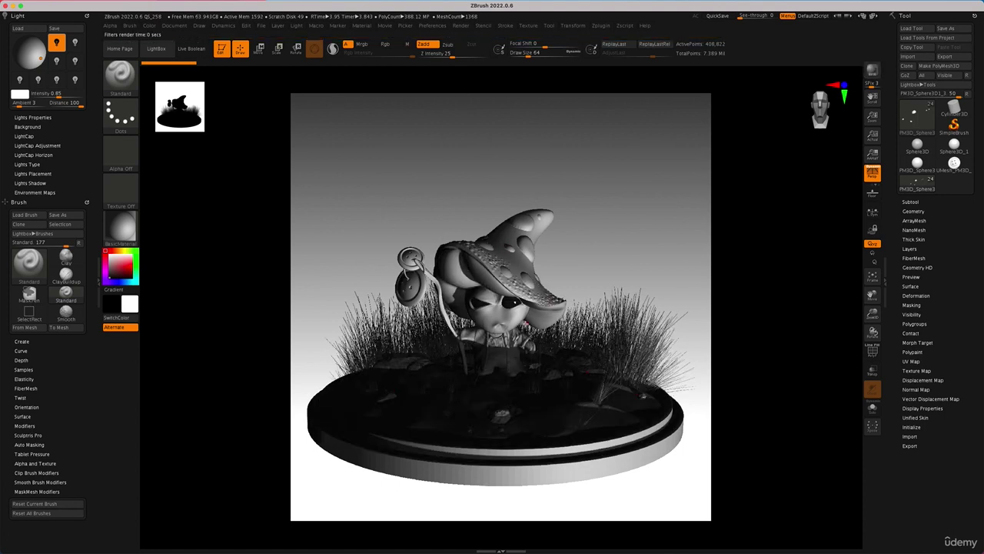
Render the diorama with the main light at the upper left, and again with the light placed behind the model.
left_click_drag(37, 51, 21, 47)
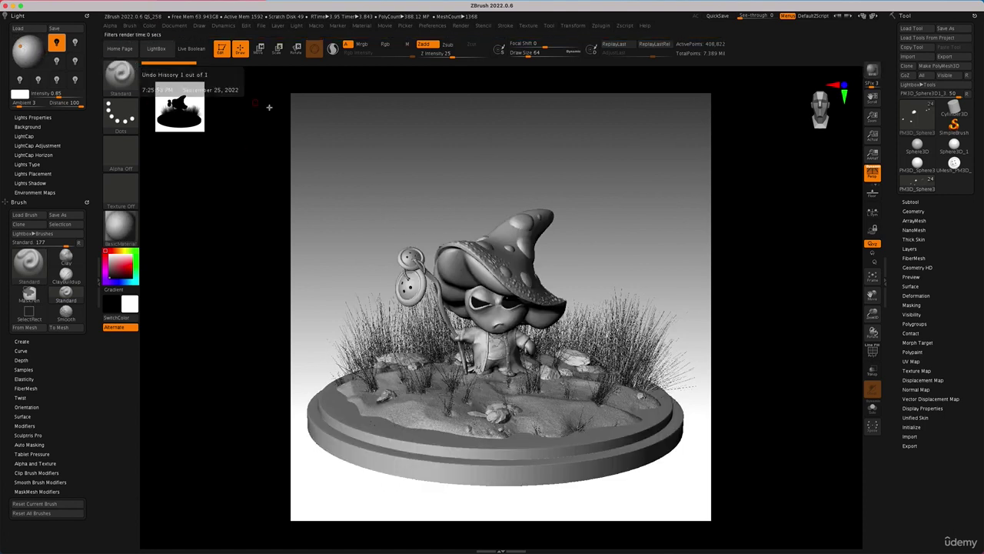
left_click(874, 74)
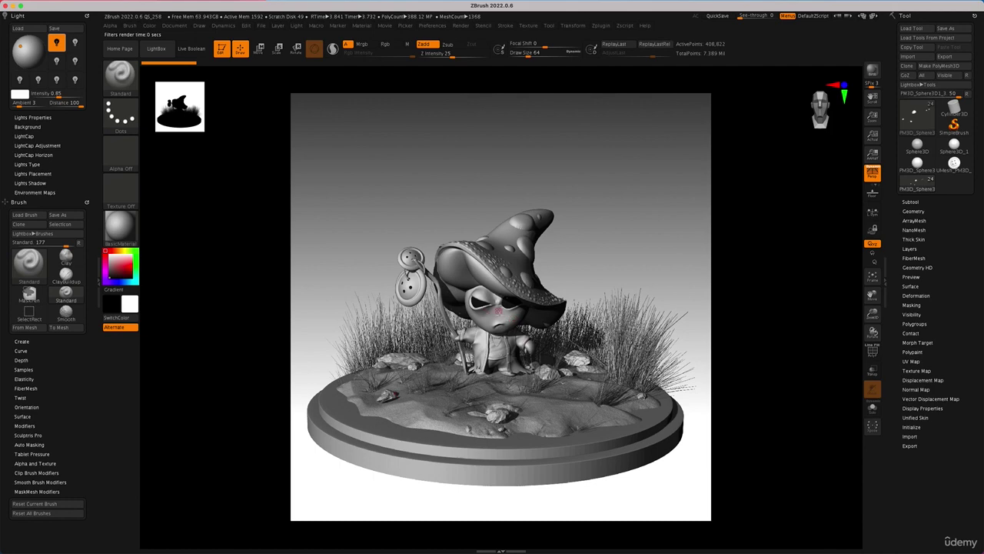
left_click(14, 36)
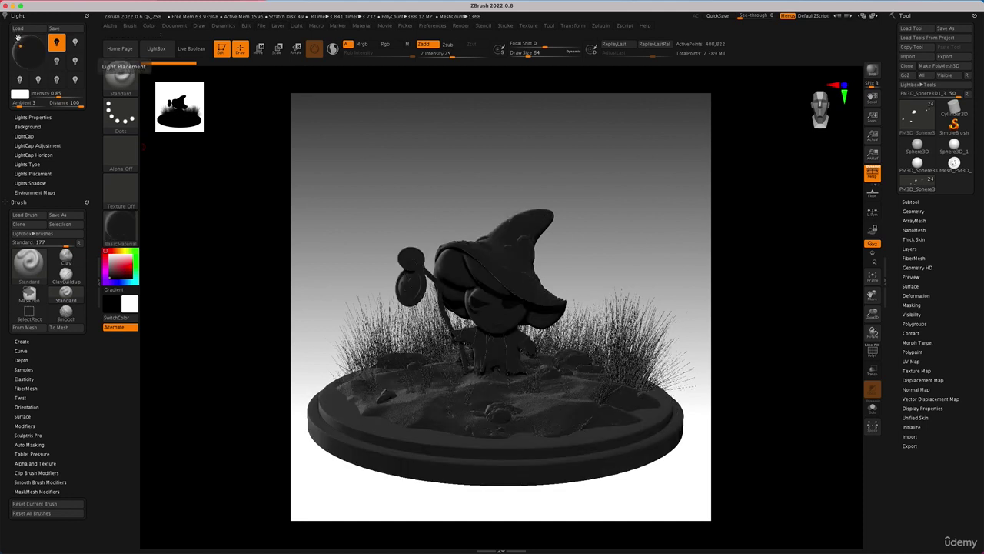
left_click(21, 47)
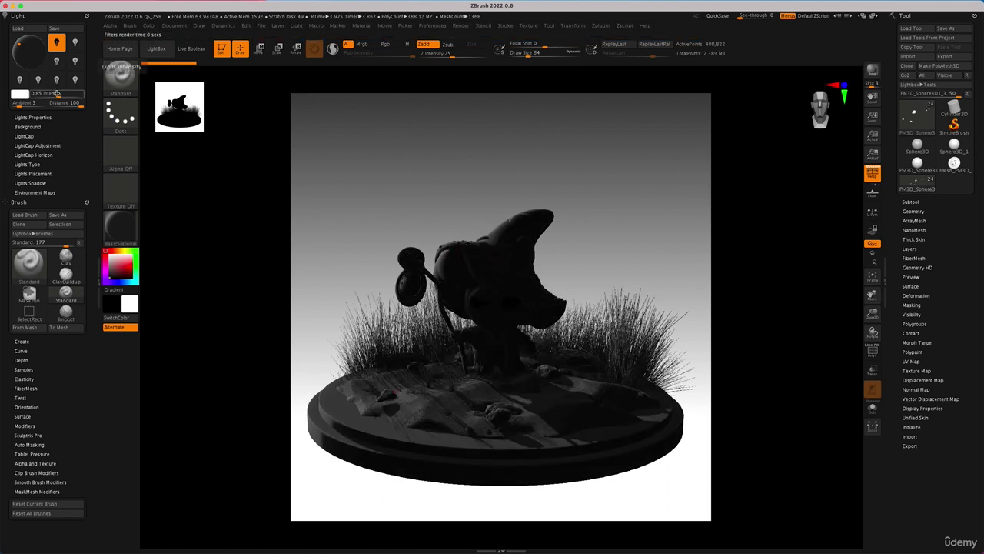
Set the main light's intensity to about 1.39, render the diorama, and render again with the light at the upper left.
left_click_drag(59, 94, 55, 94)
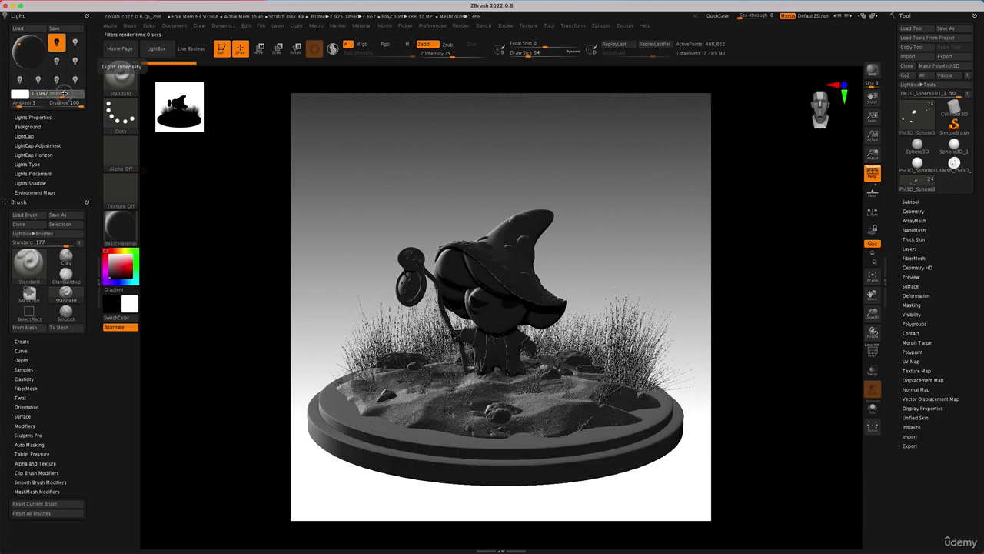
left_click(47, 118)
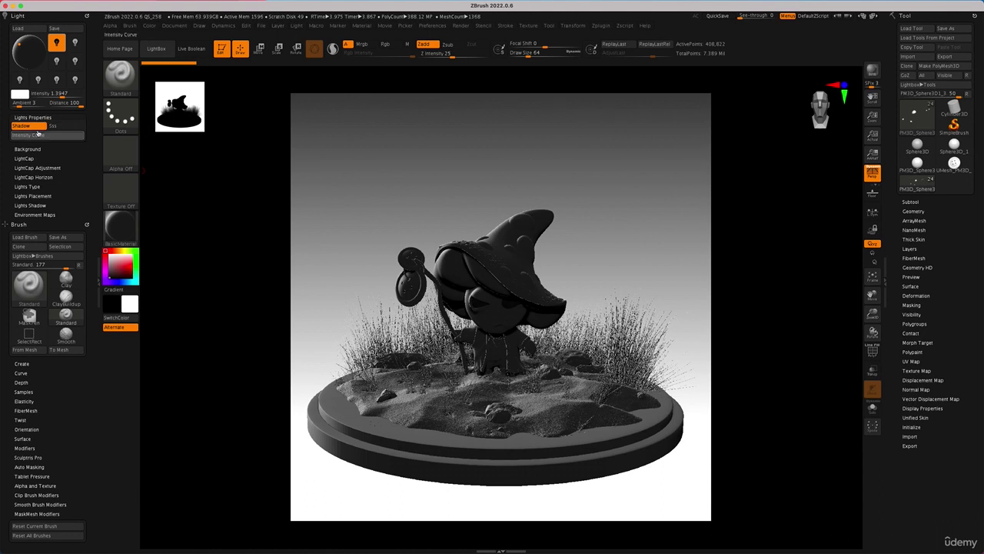
left_click(872, 70)
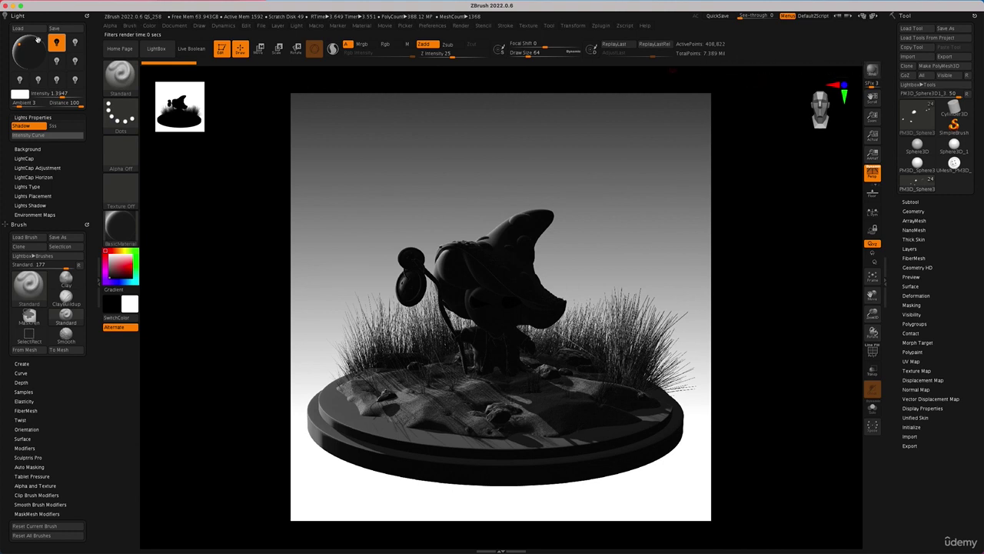
left_click_drag(20, 44, 15, 35)
left_click(872, 70)
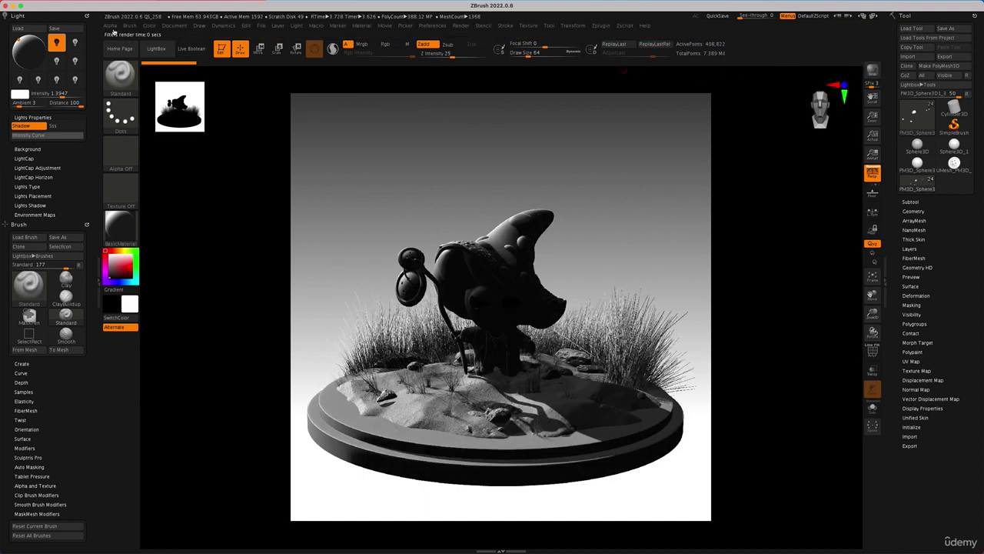
Switch on a second light in front of the diorama, test its intensity at about 0.67 and 1.39, and render.
left_click(76, 44)
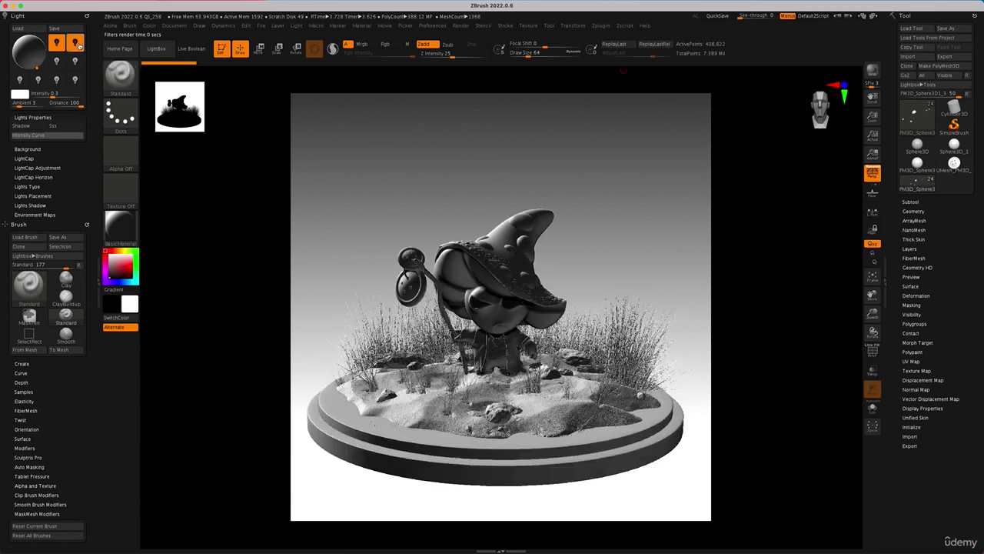
left_click(31, 51)
left_click(31, 49)
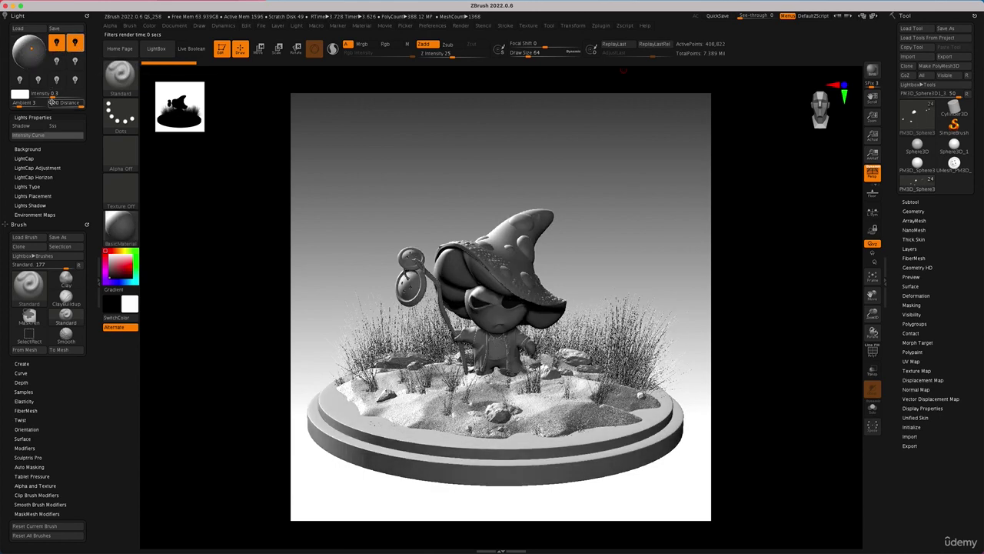
left_click_drag(52, 93, 58, 93)
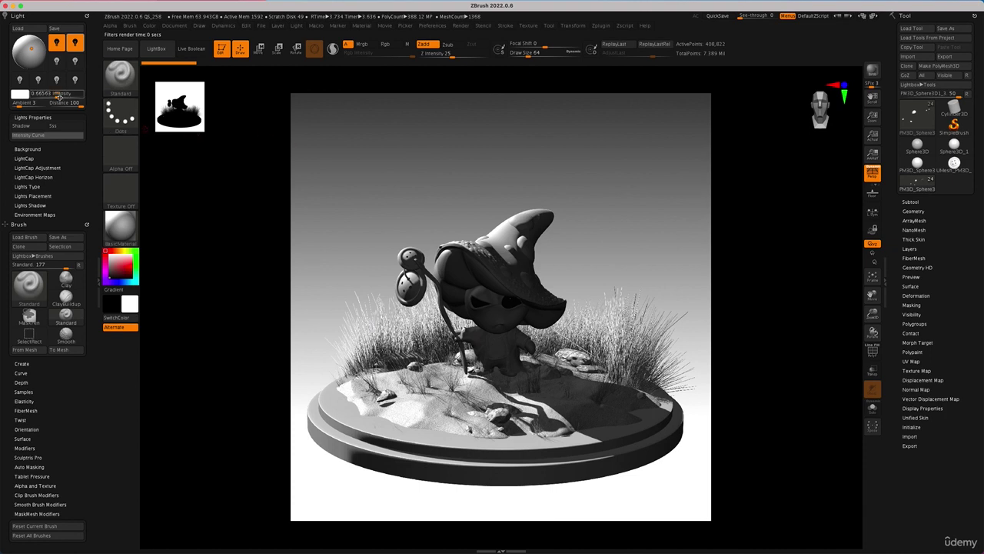
left_click_drag(59, 93, 61, 94)
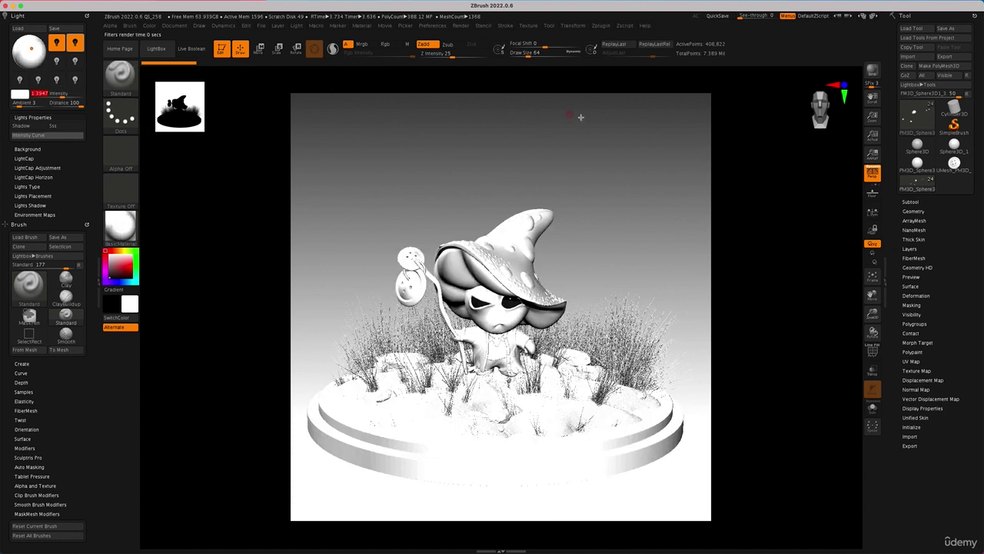
left_click(872, 71)
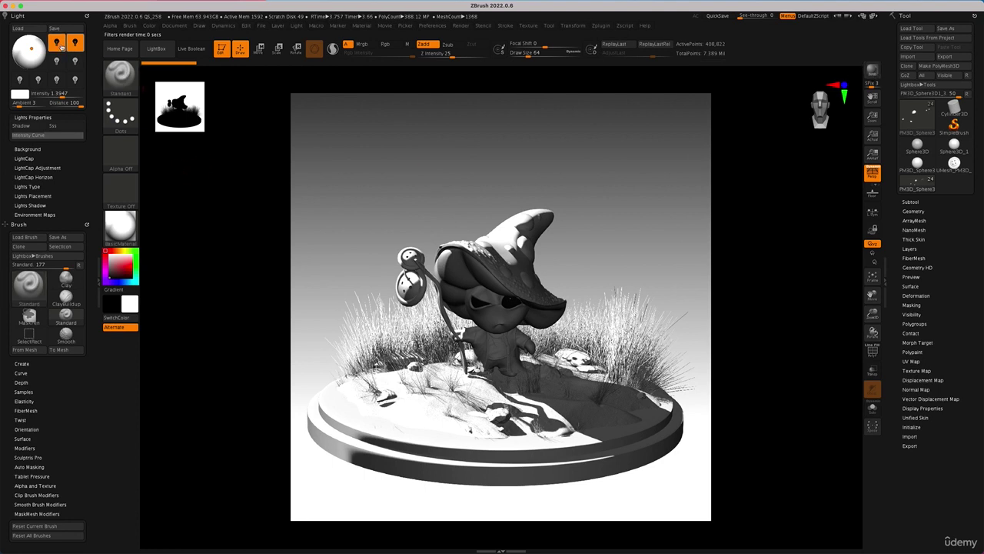
Lower the main light's intensity to about 0.29 with its shadow on and render the diorama.
left_click(20, 125)
left_click(54, 97)
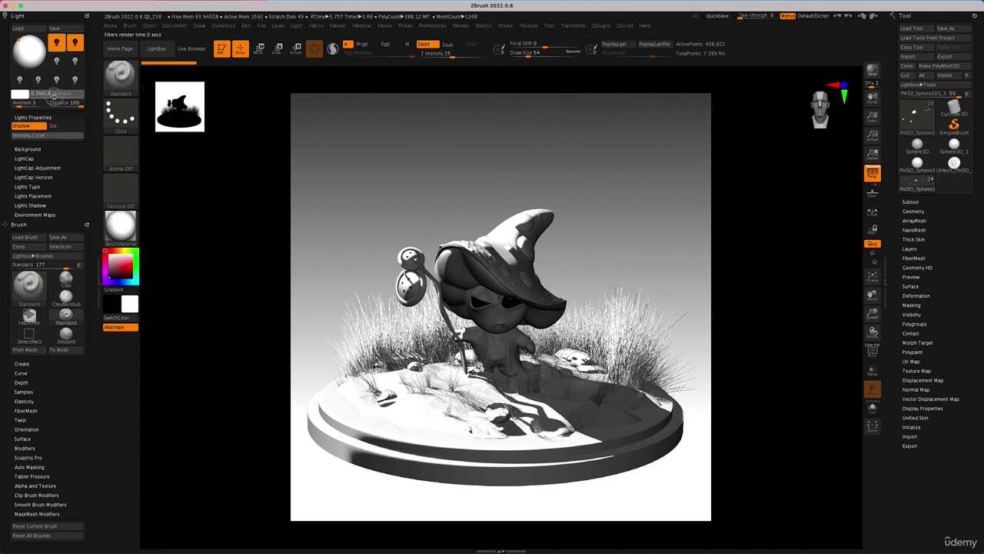
left_click_drag(52, 96, 51, 96)
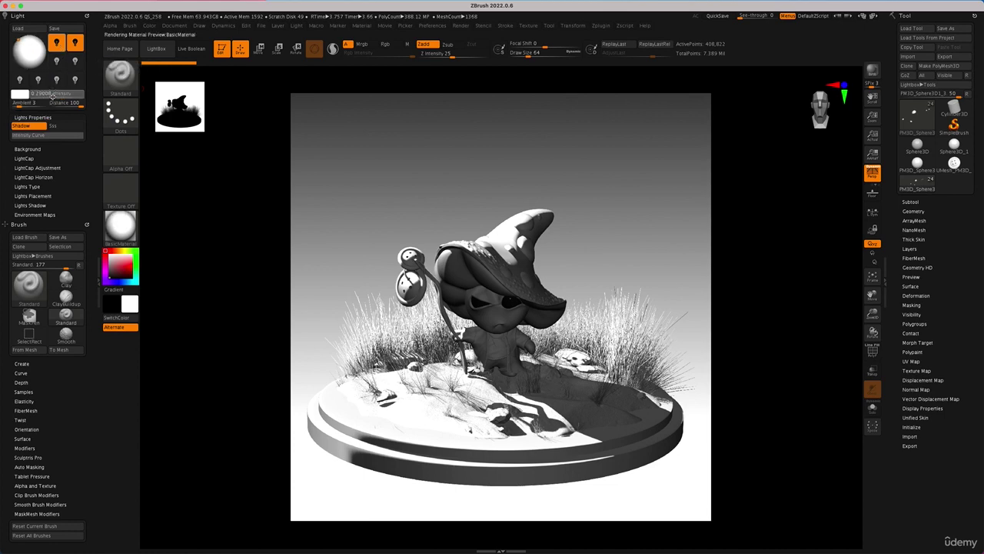
left_click(872, 69)
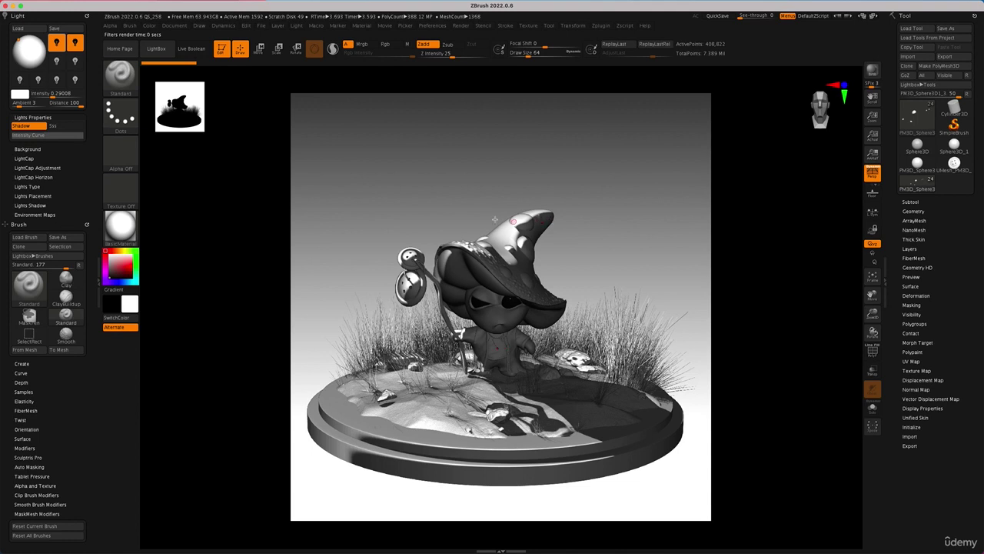
Move the second light to the front left of the diorama and render it again.
left_click(72, 45)
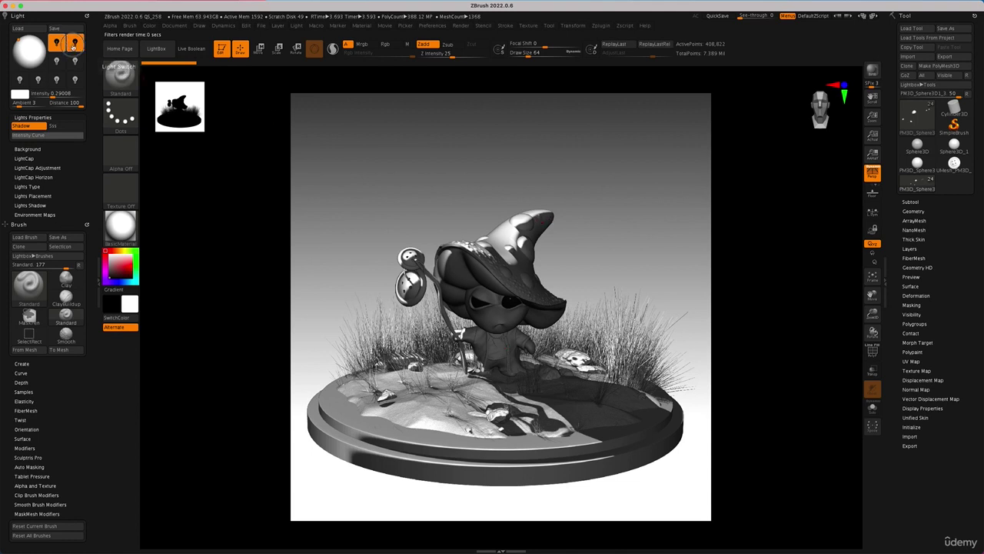
left_click(25, 51)
left_click_drag(25, 51, 20, 53)
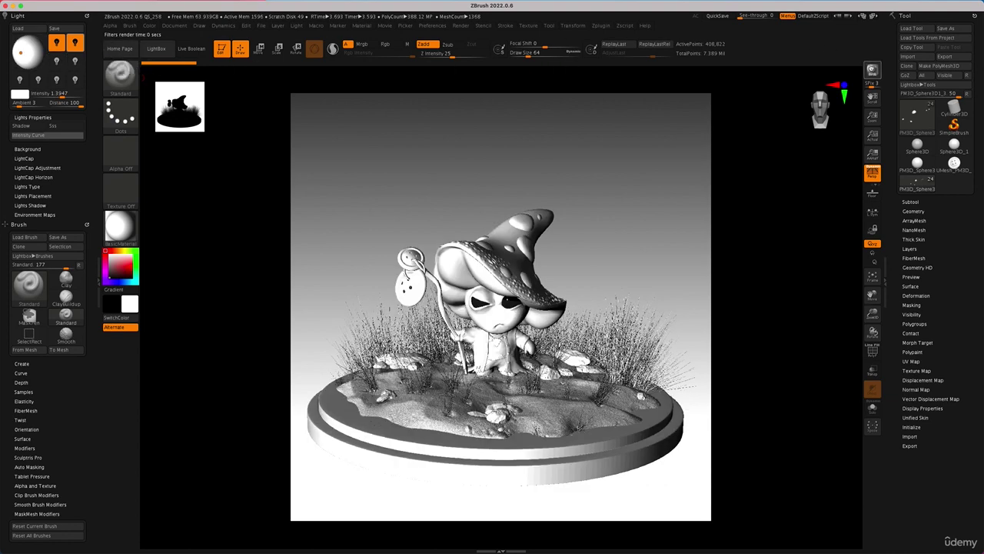
left_click(871, 70)
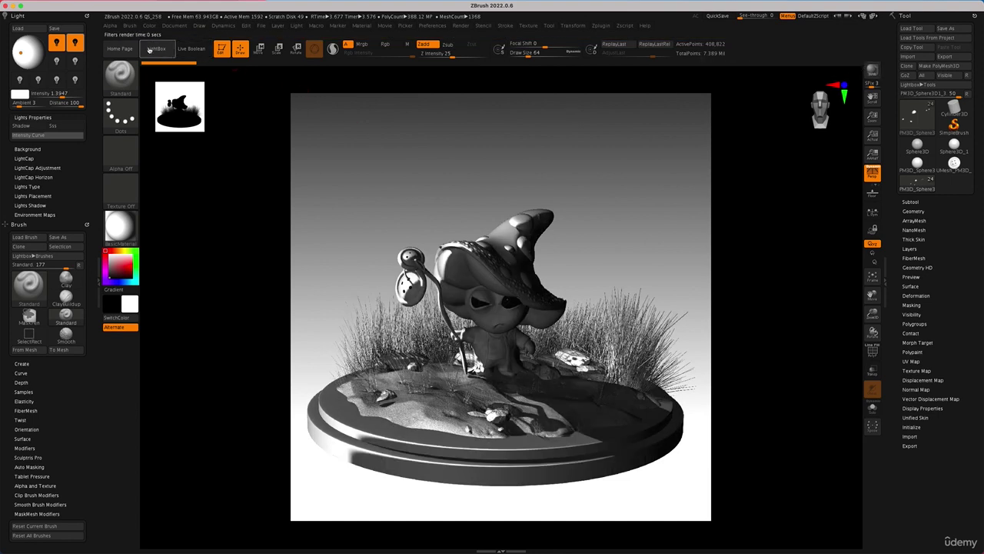
Turn off the main light's shadow and render the diorama.
left_click(57, 44)
left_click(34, 128)
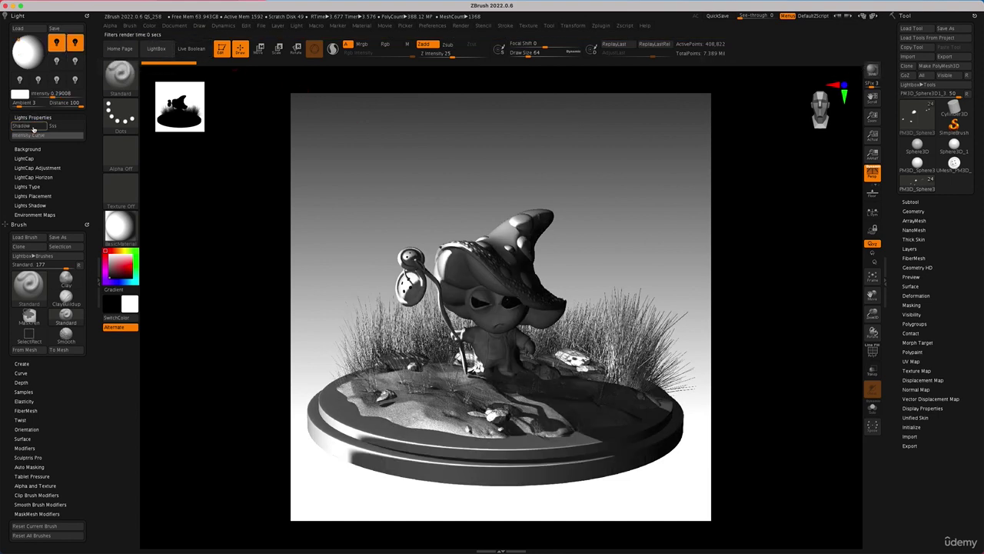
left_click(873, 72)
With the second light switched off, place the main light at the front left and set its intensity to about 0.95.
left_click(75, 41)
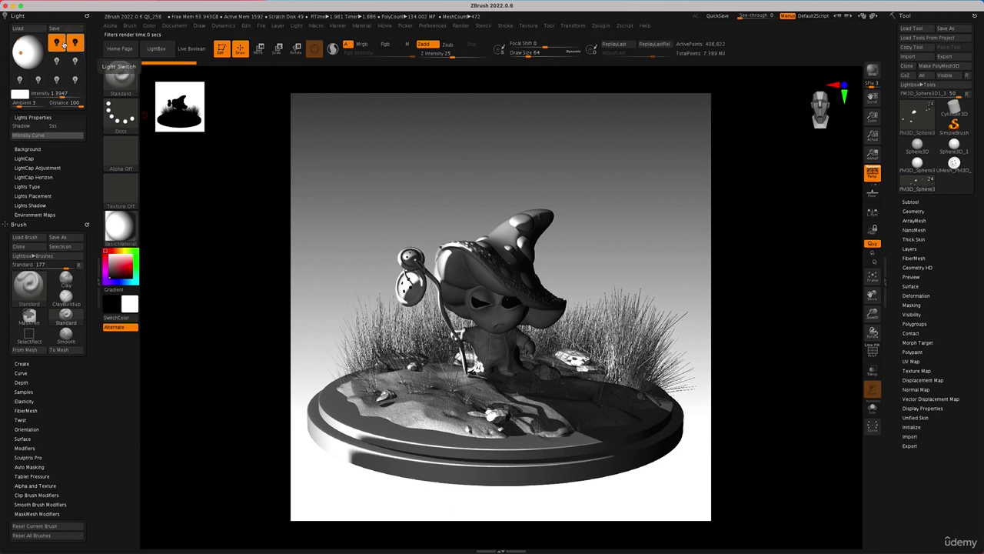
left_click(74, 43)
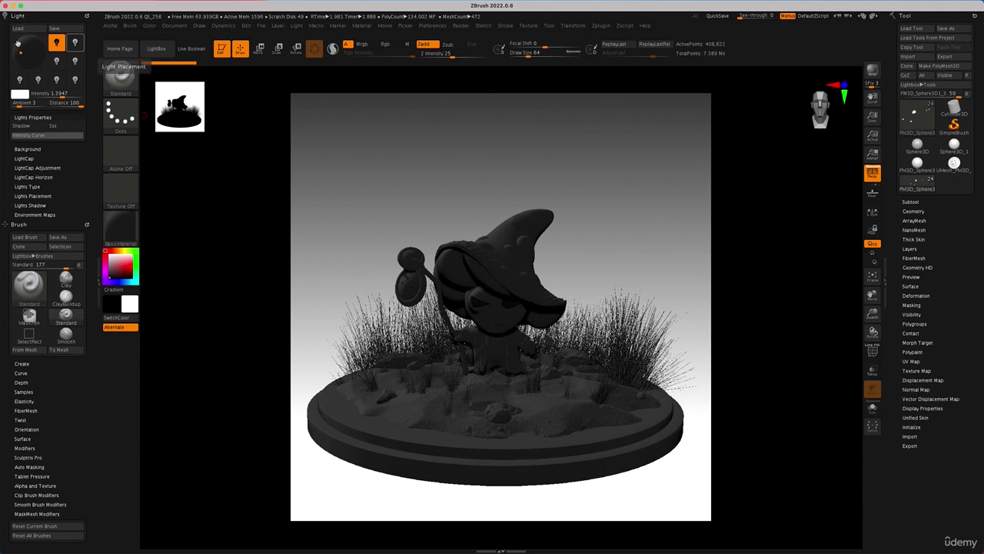
left_click_drag(18, 43, 27, 42)
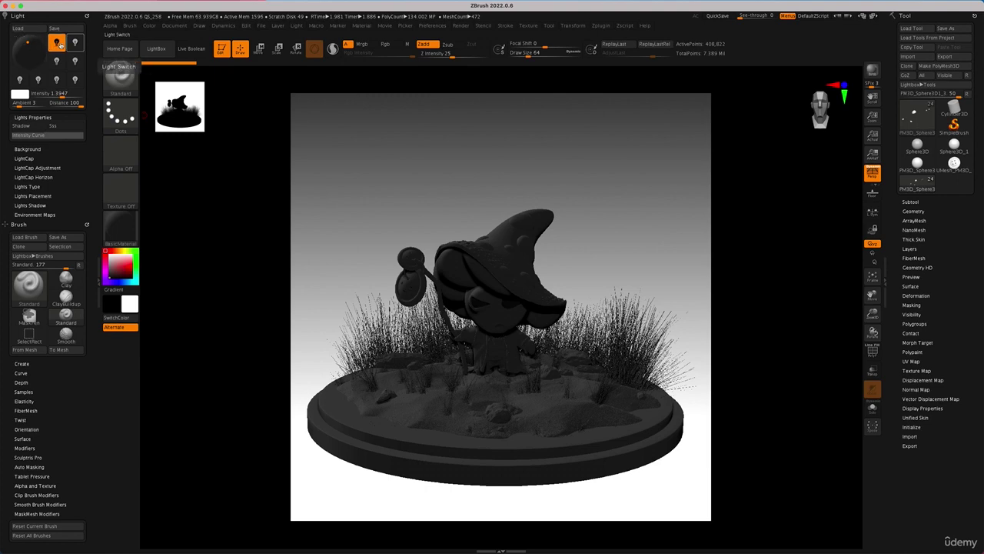
left_click_drag(15, 35, 24, 49)
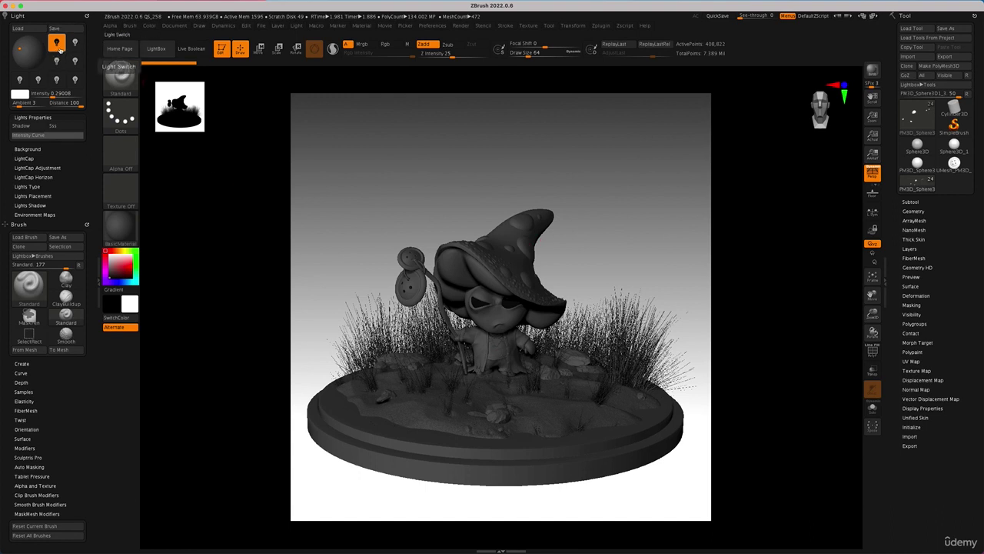
left_click_drag(45, 94, 58, 95)
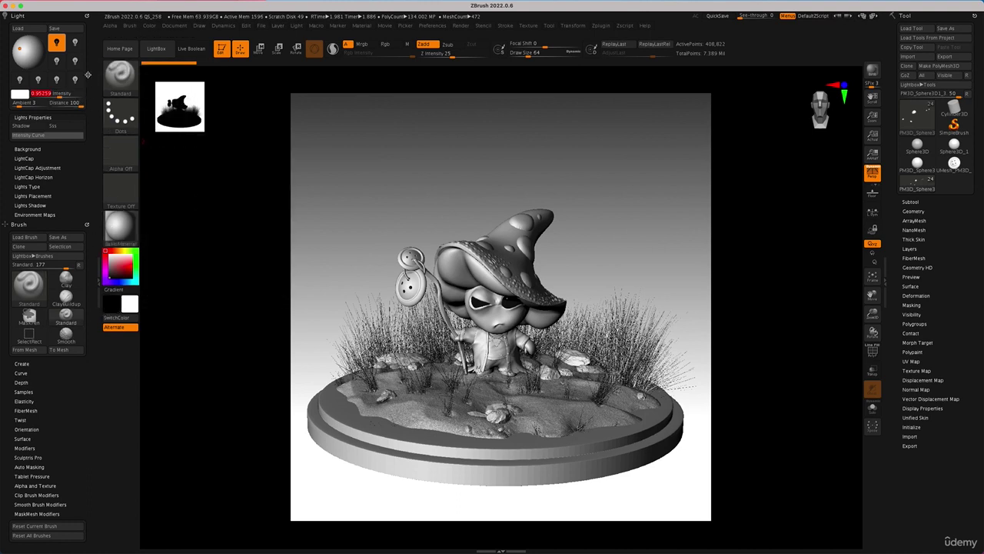
Switch the second light back on, place it on the right side of the model, and render the diorama.
left_click(76, 43)
left_click(76, 43)
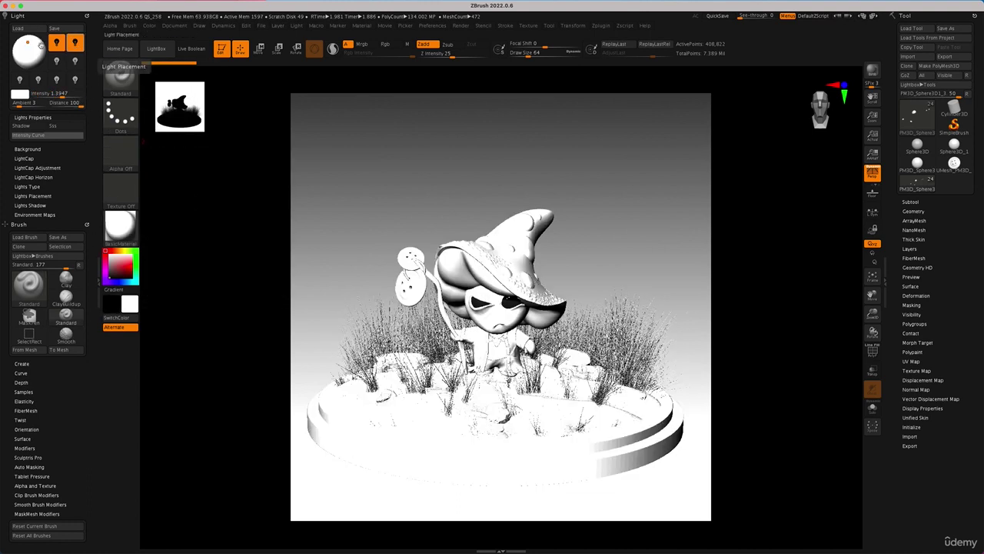
left_click(43, 37)
left_click_drag(34, 47, 38, 48)
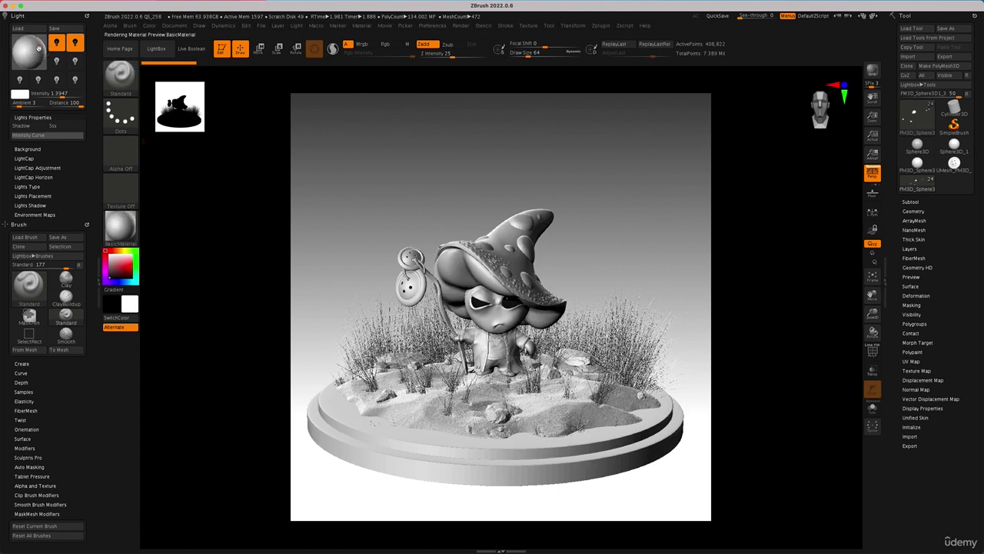
left_click(872, 72)
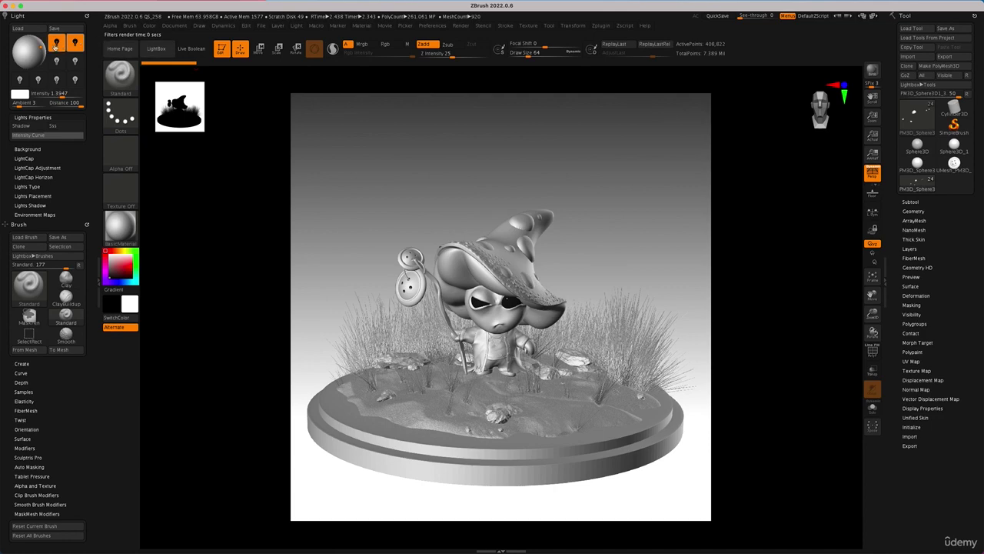
Move the second light to the upper left, turn on its shadow, and render the diorama.
left_click_drag(39, 46, 20, 45)
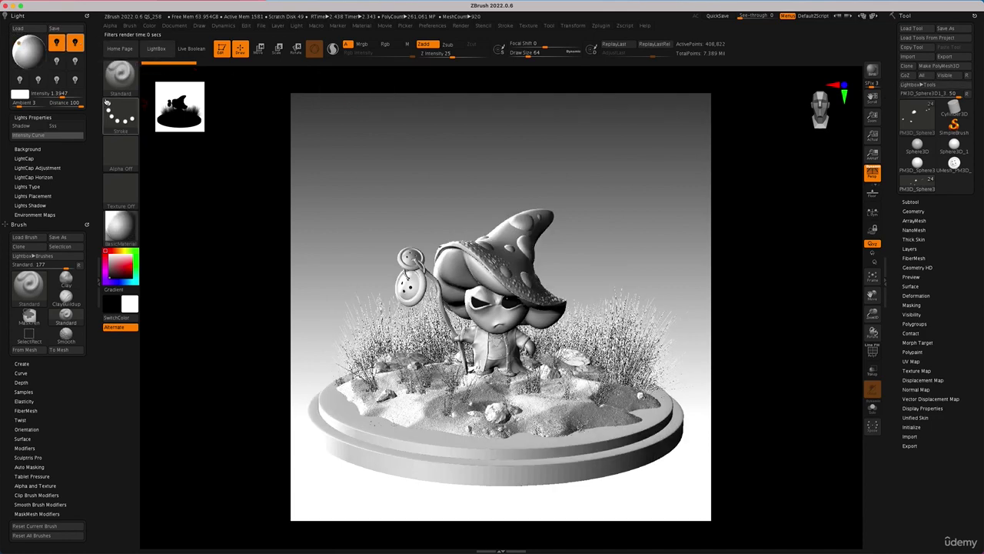
left_click(29, 125)
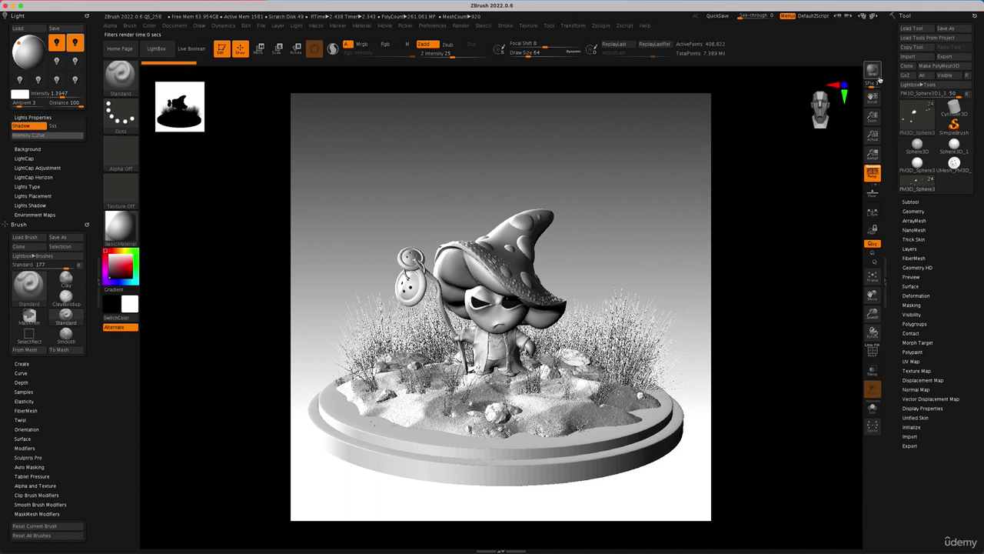
left_click(875, 71)
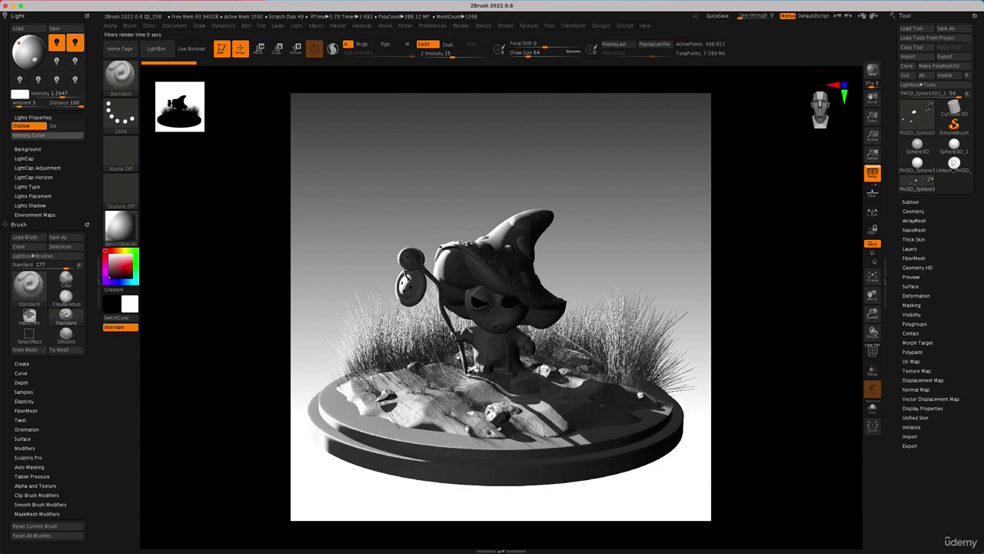
Move the second light to the lower left of the model and render the diorama with its shadow on.
left_click_drag(34, 58, 19, 61)
left_click_drag(20, 61, 28, 51)
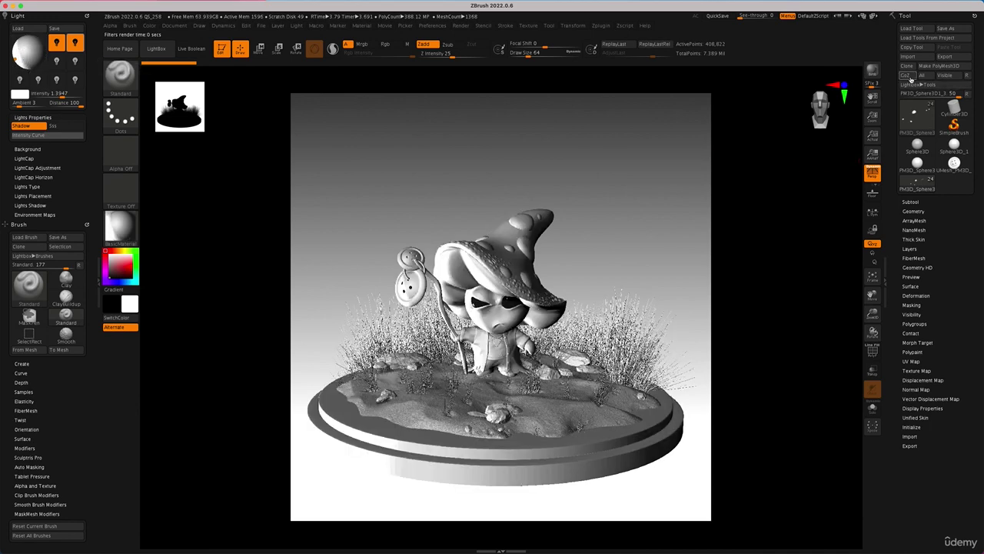
left_click(871, 71)
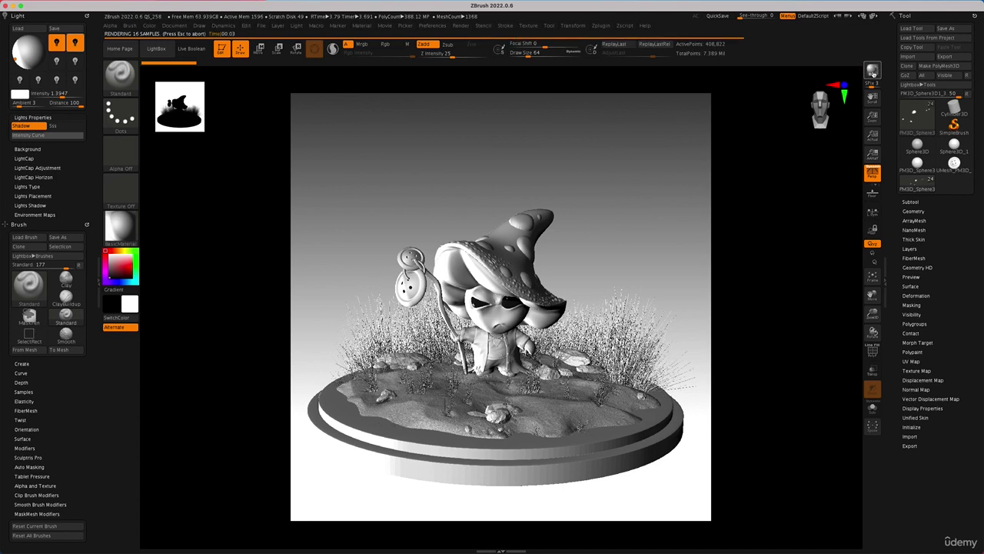
left_click(873, 72)
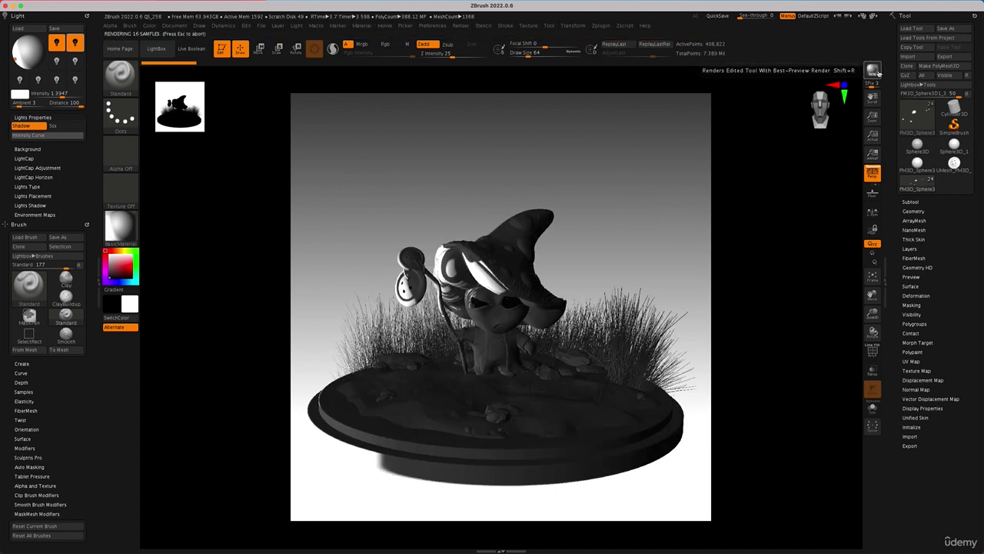
Turn off the second light's shadow, lower its intensity to about 0.03, and render the diorama again.
left_click(34, 127)
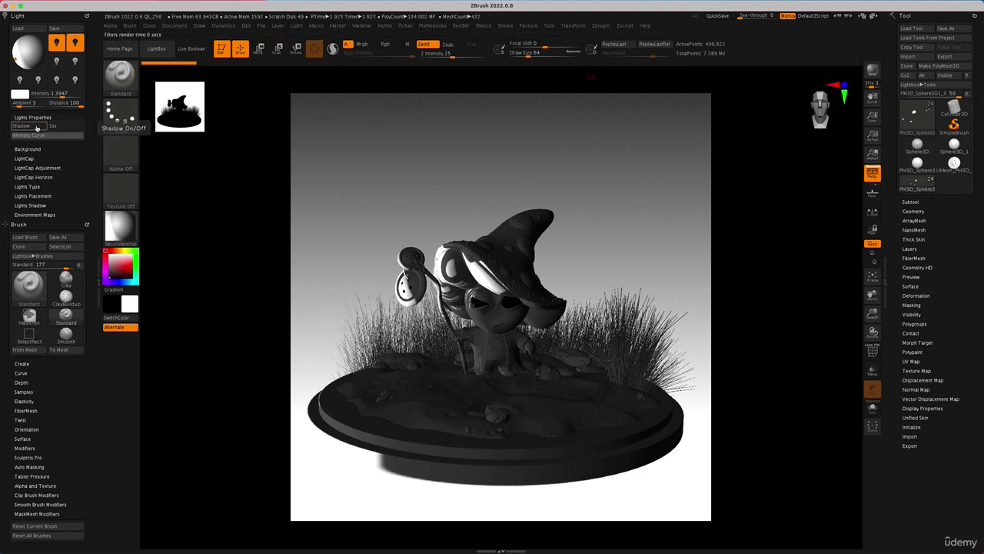
left_click_drag(54, 93, 44, 92)
left_click(873, 70)
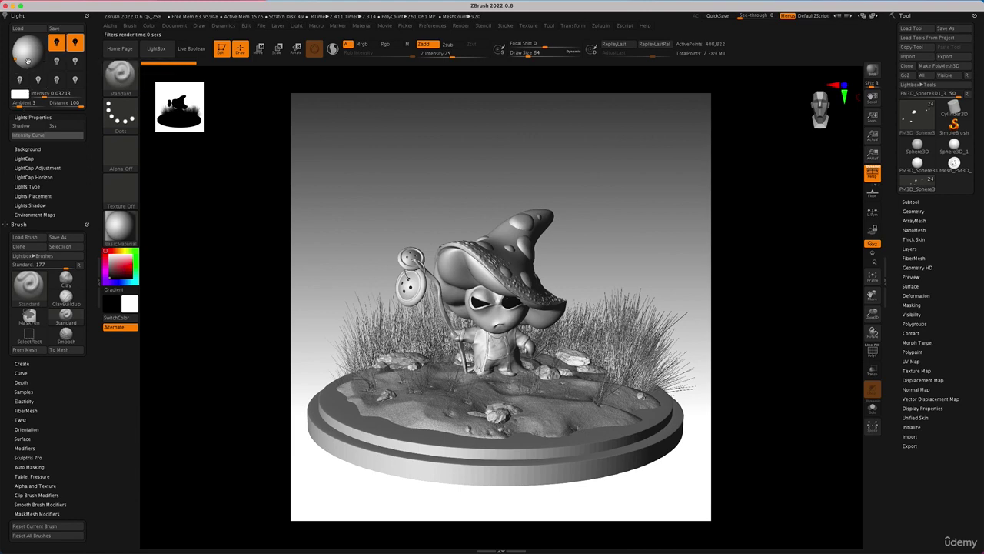
left_click(76, 44)
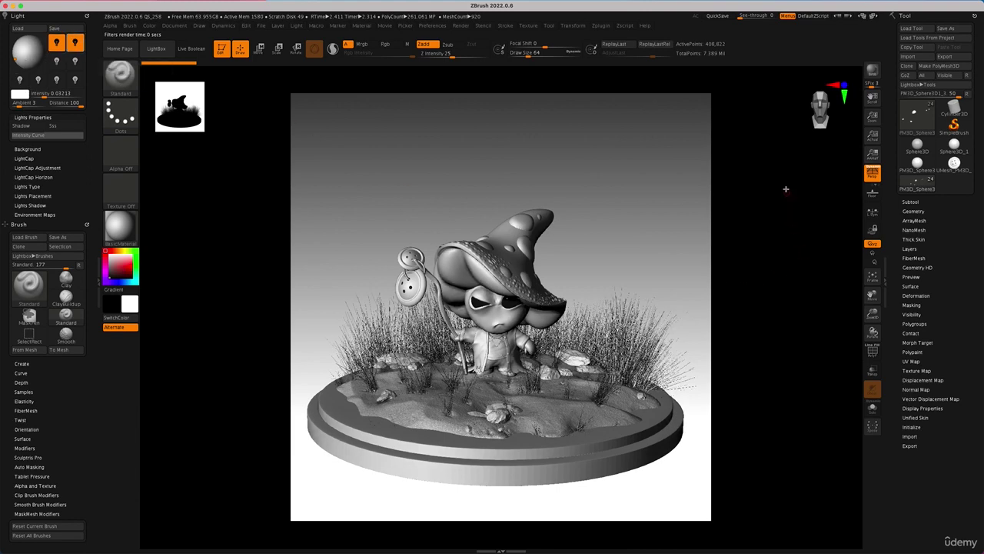
left_click(875, 71)
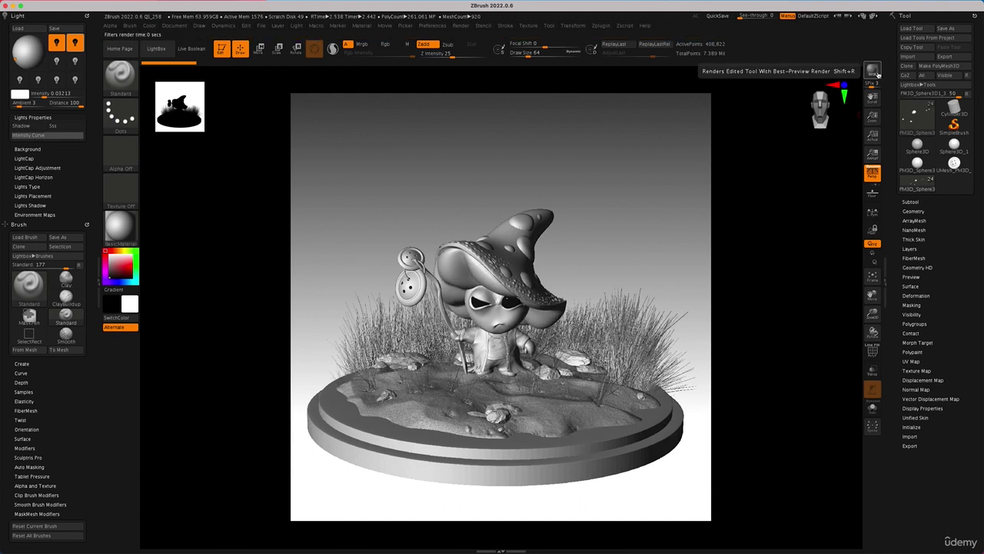
left_click(75, 45)
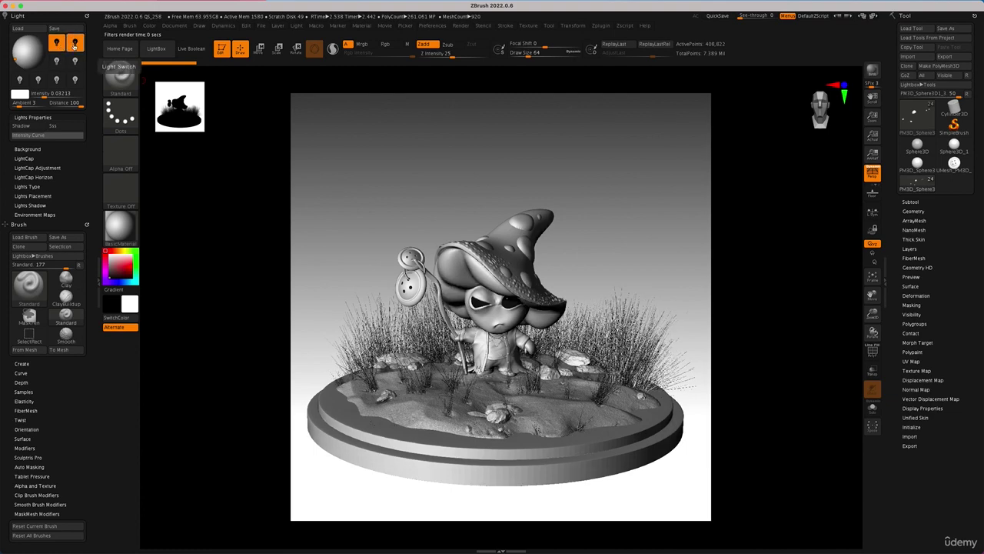
Switch off the second light, turn on the main light's shadow, and render the diorama.
left_click(75, 46)
left_click(75, 46)
left_click(75, 46)
left_click(60, 47)
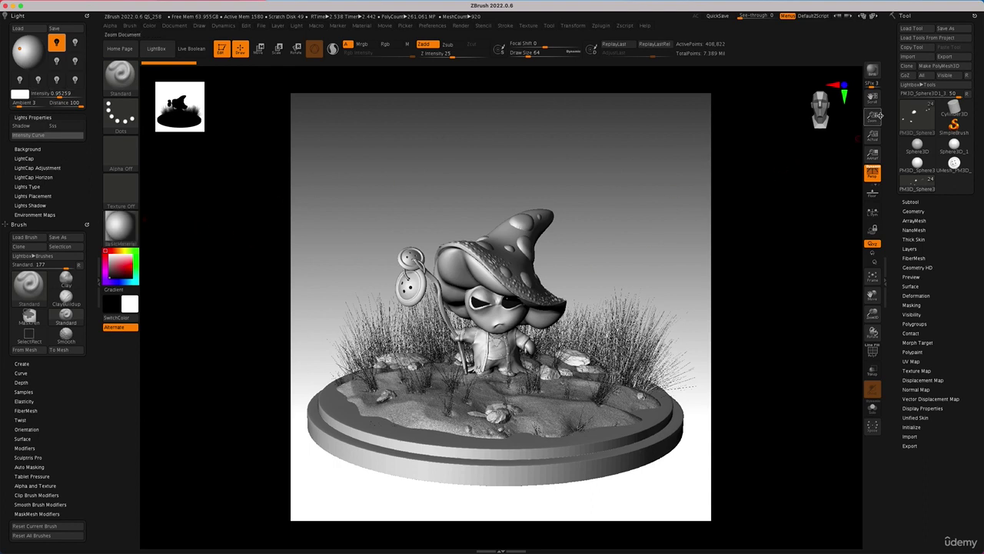
left_click(873, 70)
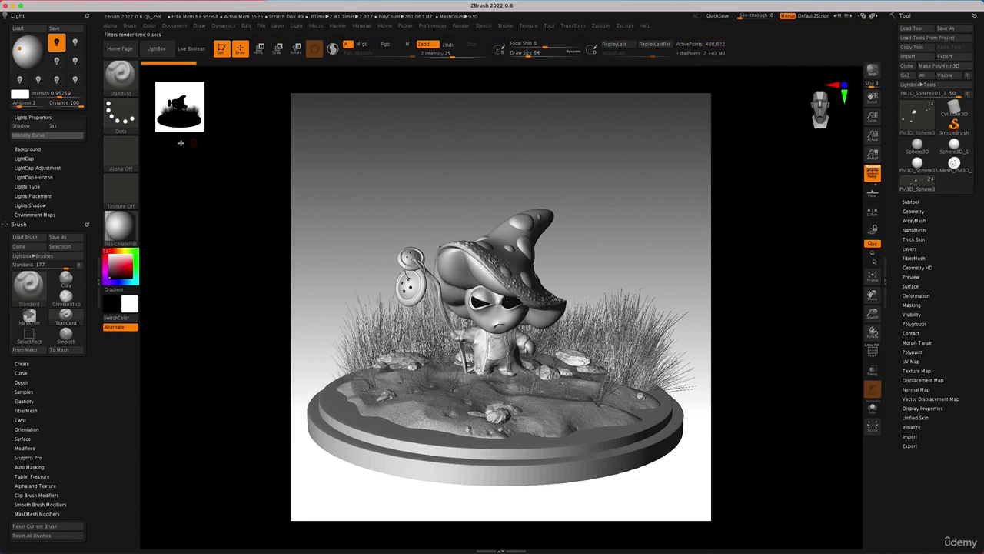
left_click(20, 126)
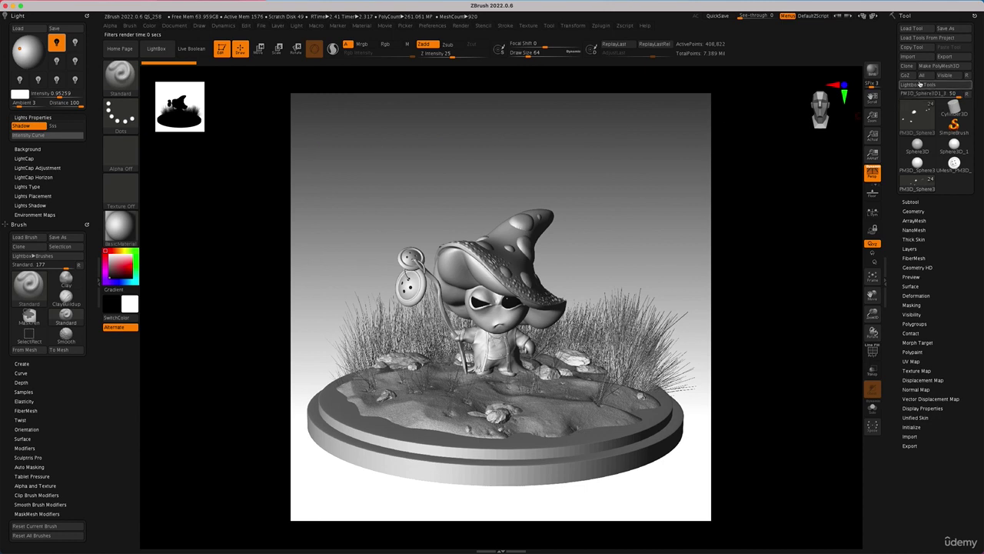
left_click(876, 72)
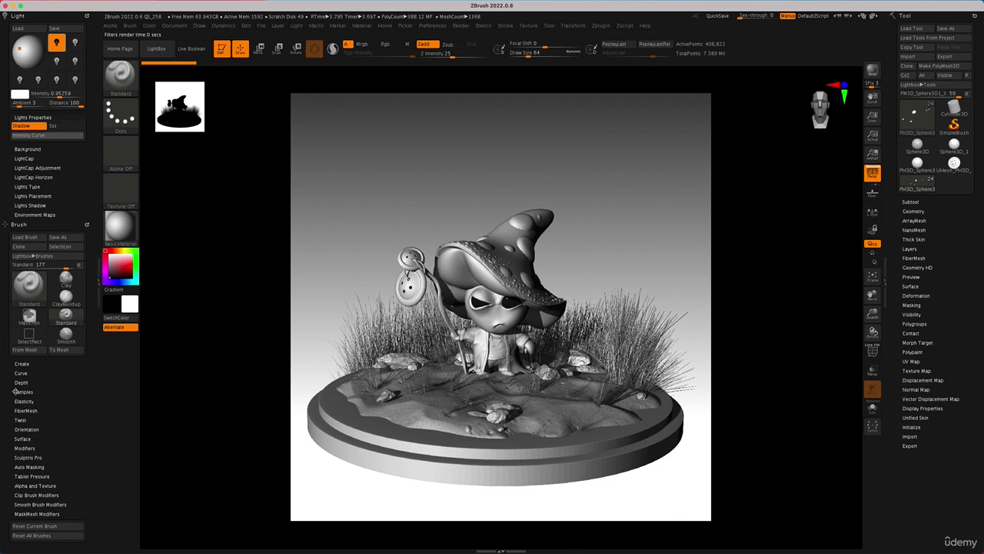
Dock the Render palette in the tray above the Light palette.
scroll(15, 392, "down", 2)
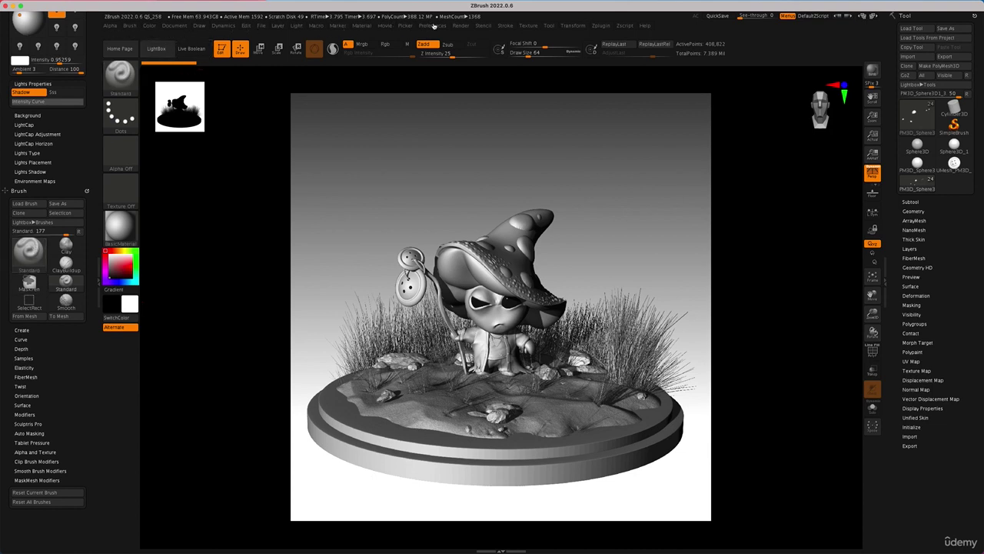
left_click(467, 26)
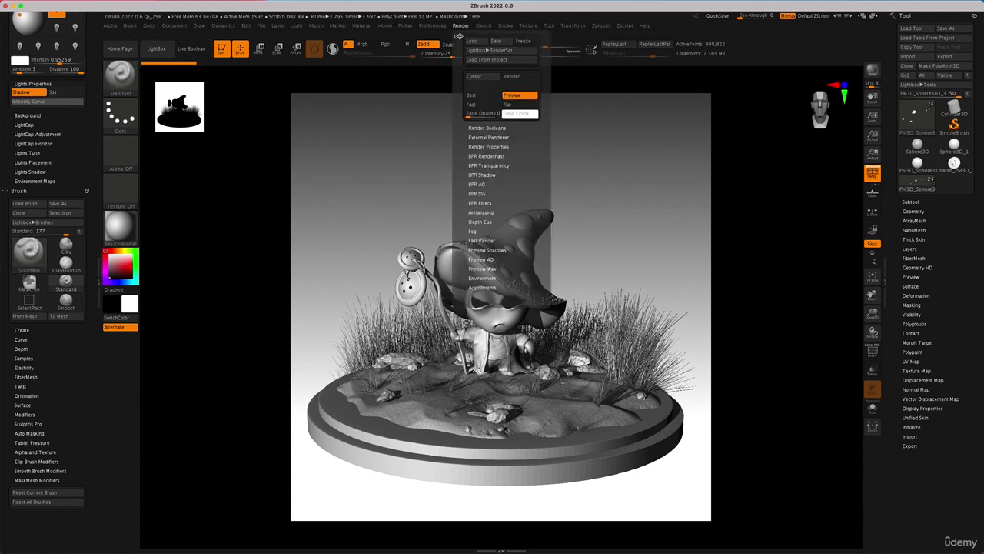
left_click_drag(458, 36, 61, 207)
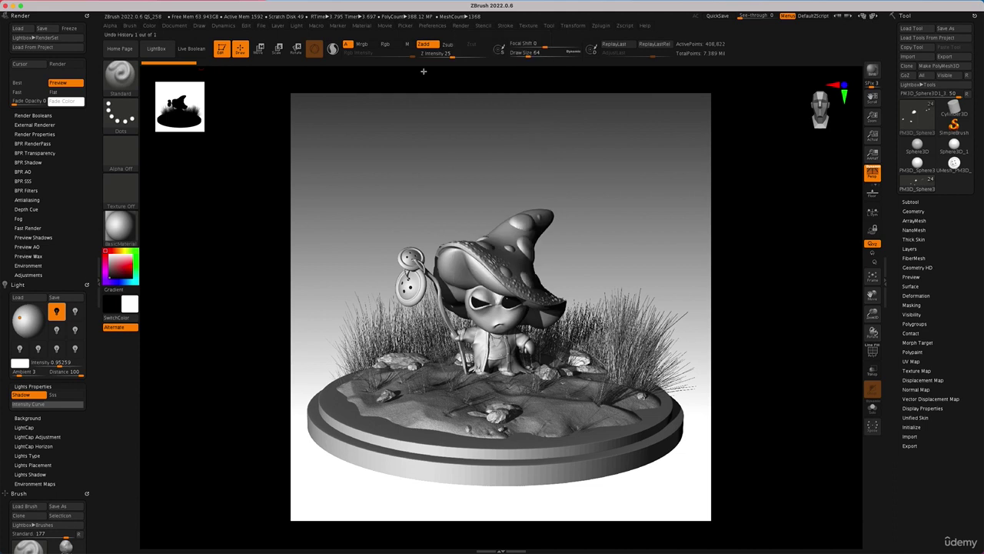
Set the antialiasing Super Sample to 3 and render the diorama.
left_click(31, 199)
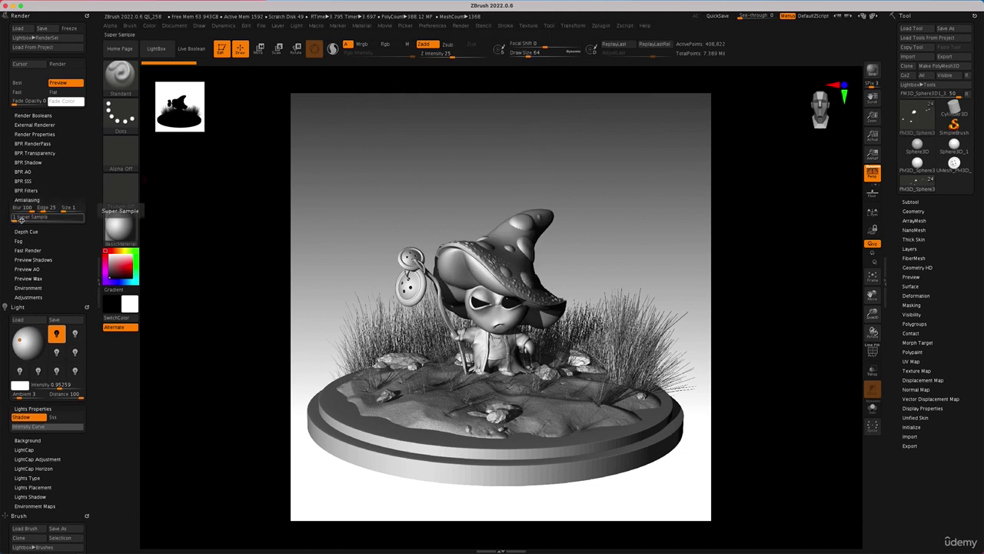
left_click(44, 115)
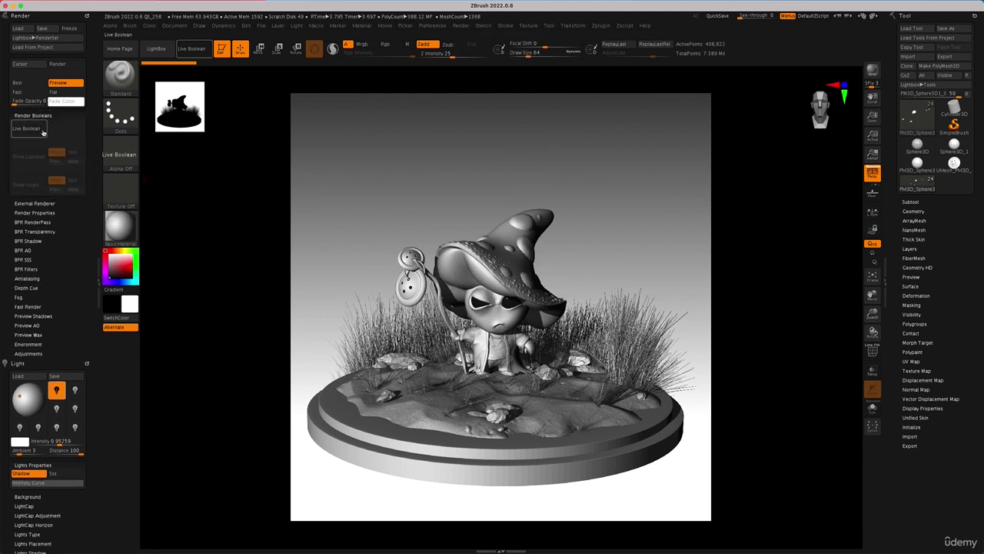
left_click(35, 214)
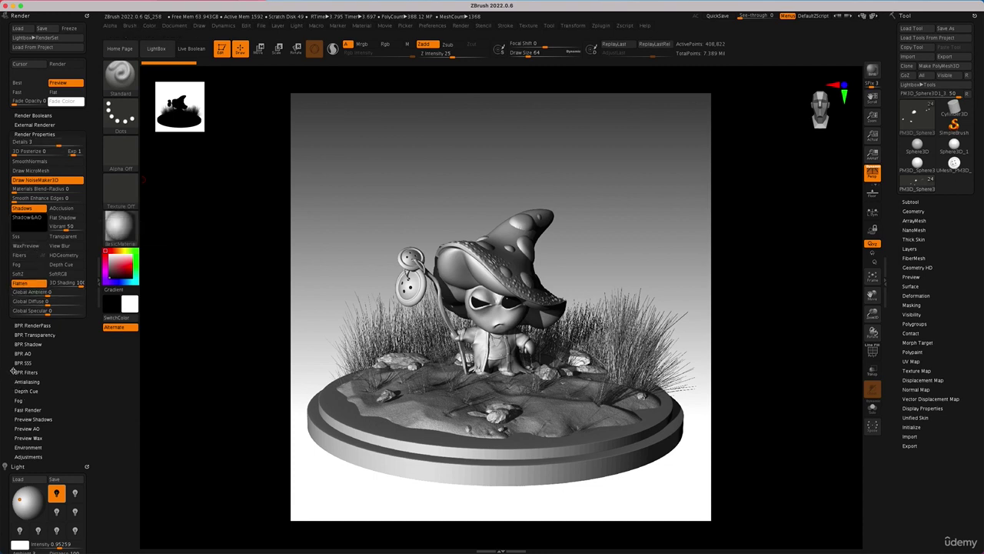
scroll(14, 371, "down", 2)
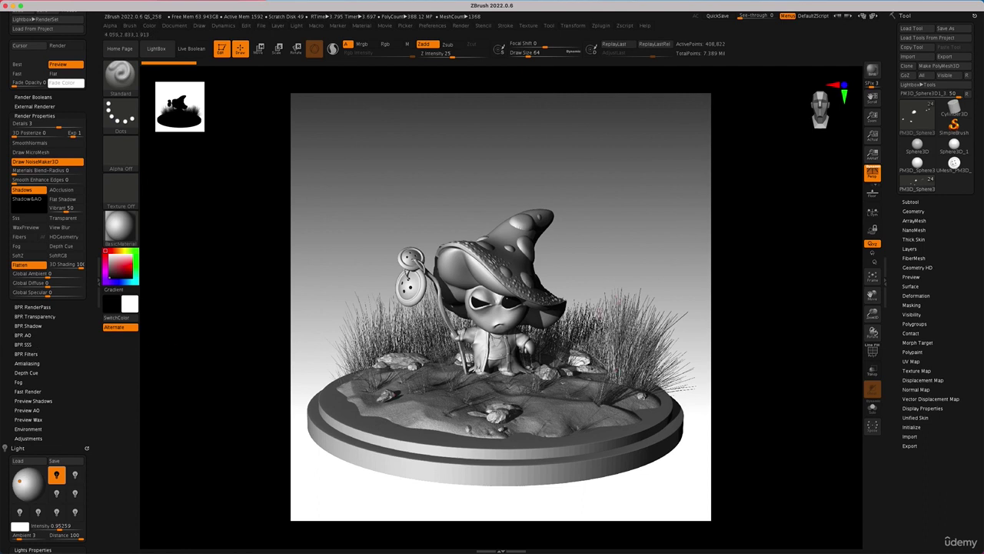
left_click(26, 364)
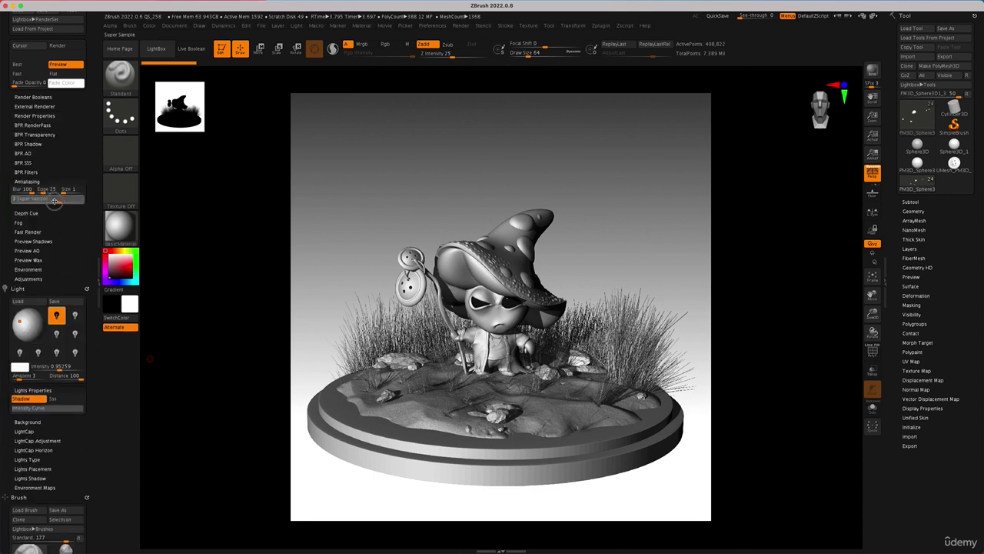
left_click(873, 70)
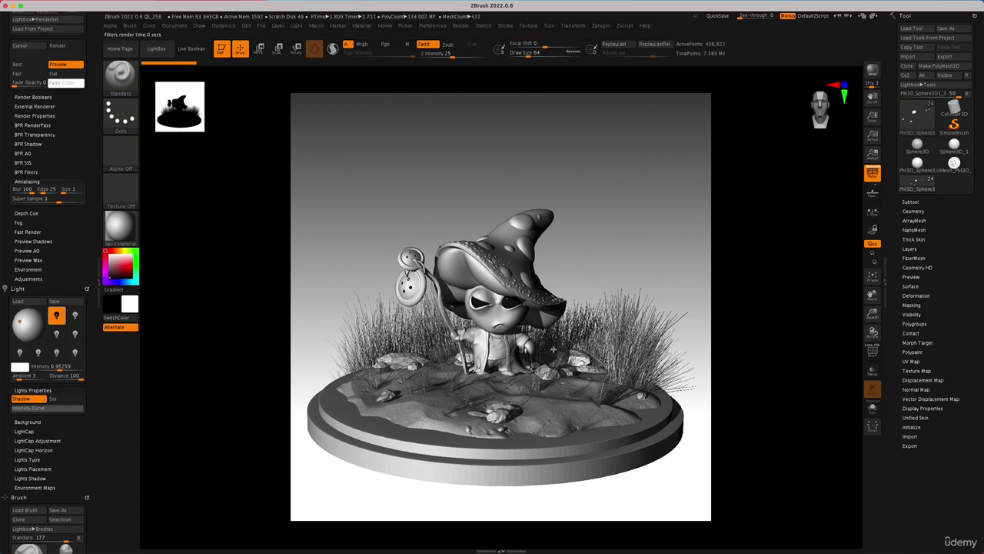
Set Details to 4 in the render properties and render the diorama again.
left_click(33, 126)
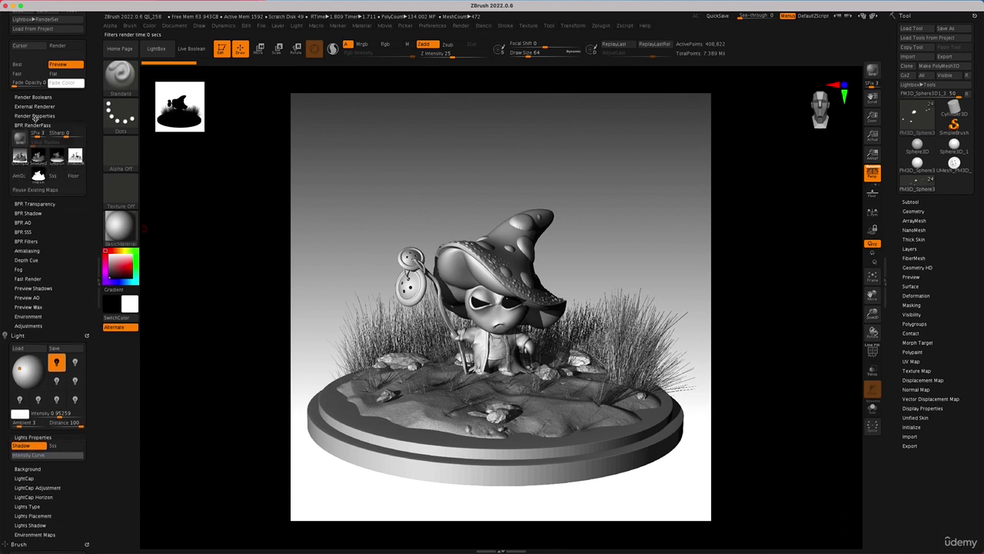
left_click(34, 116)
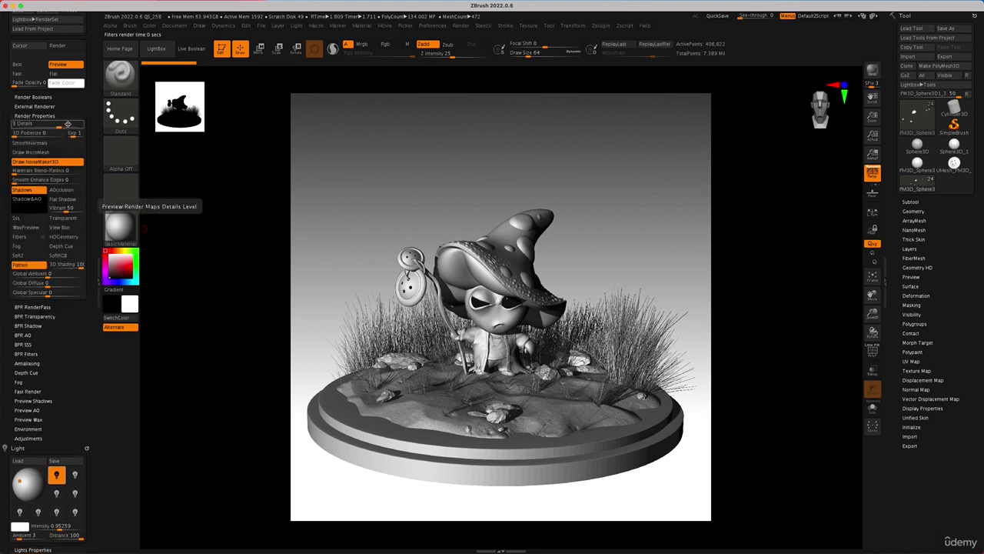
left_click_drag(68, 123, 85, 124)
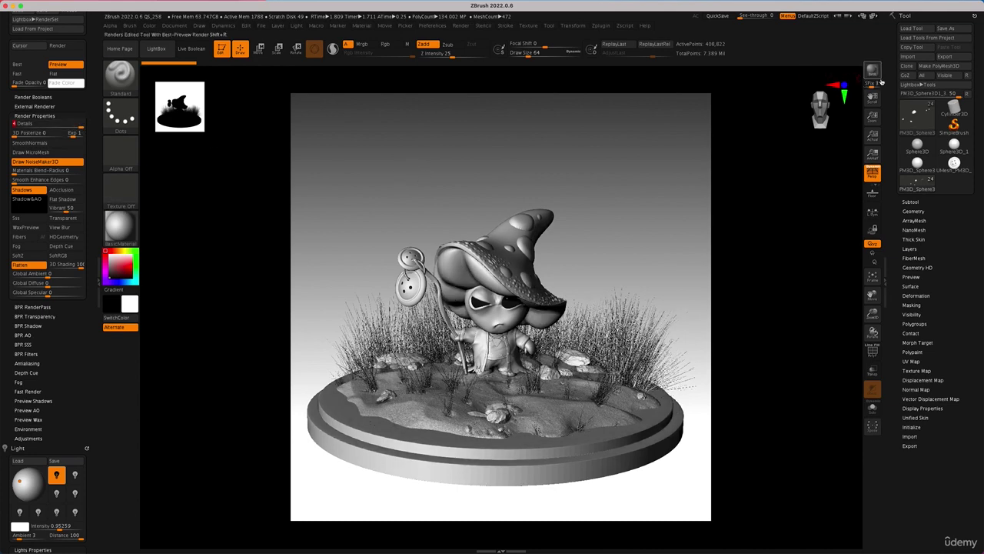
left_click(872, 72)
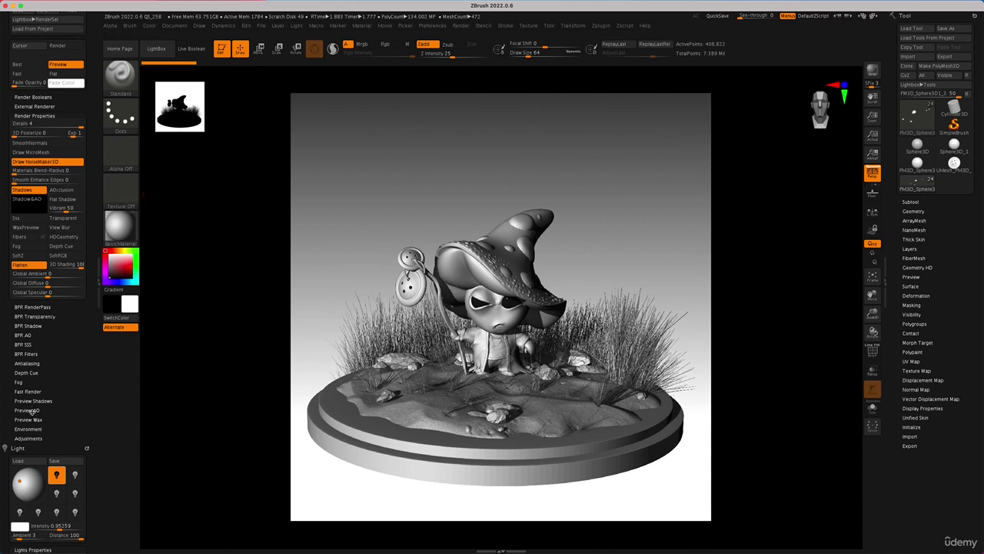
Examine the shaded, depth and mask BPR render passes, then open the mask's image export and cancel it.
left_click(31, 308)
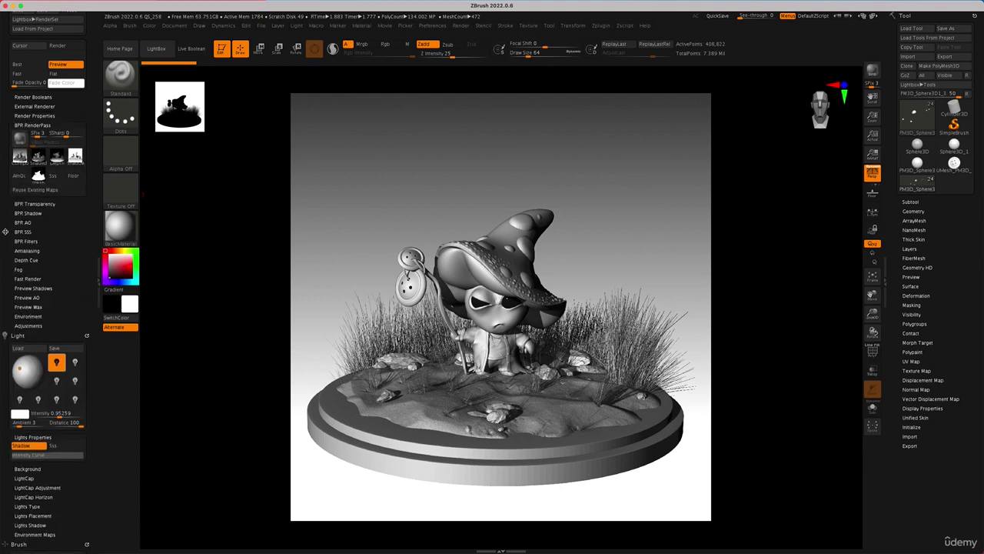
scroll(30, 192, "up", 1)
mouse_move(43, 167)
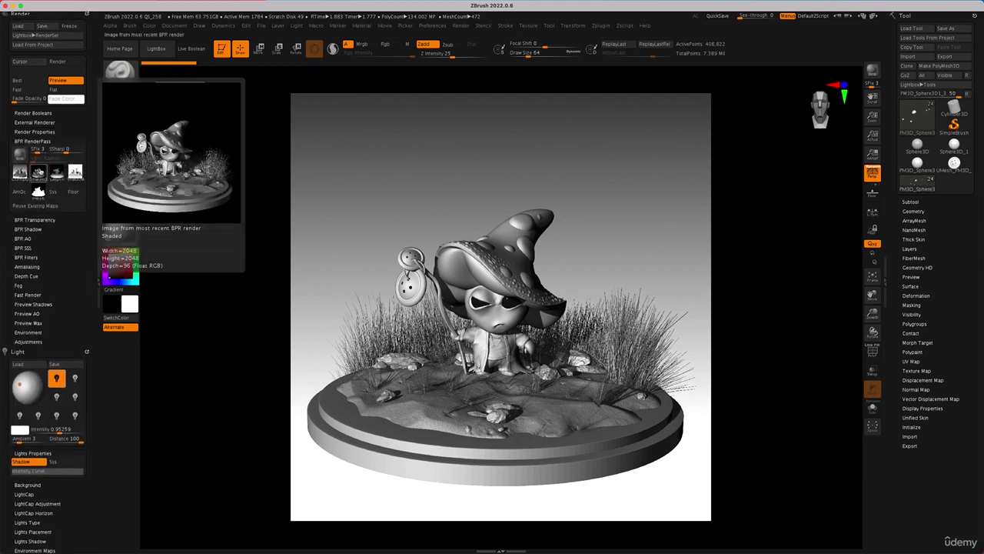
mouse_move(77, 174)
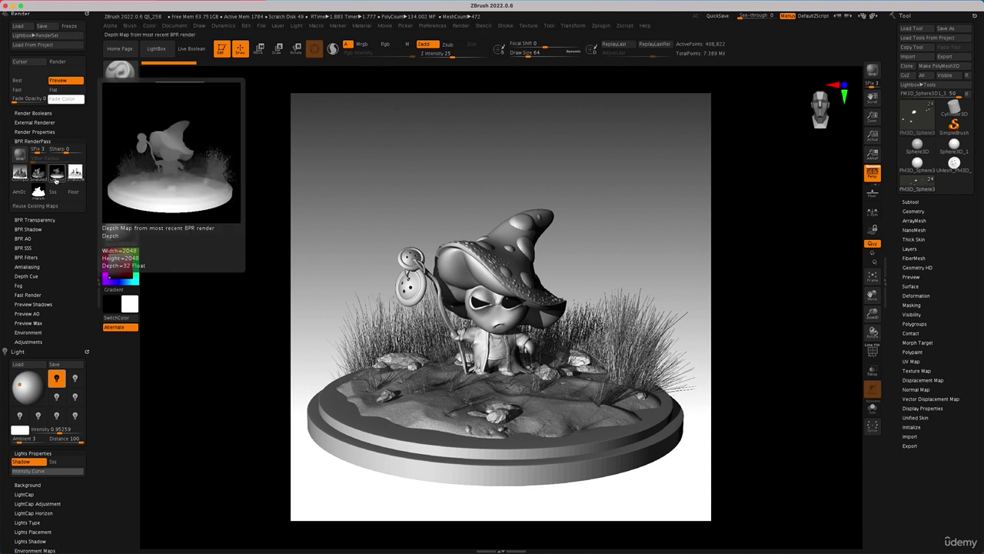
mouse_move(39, 192)
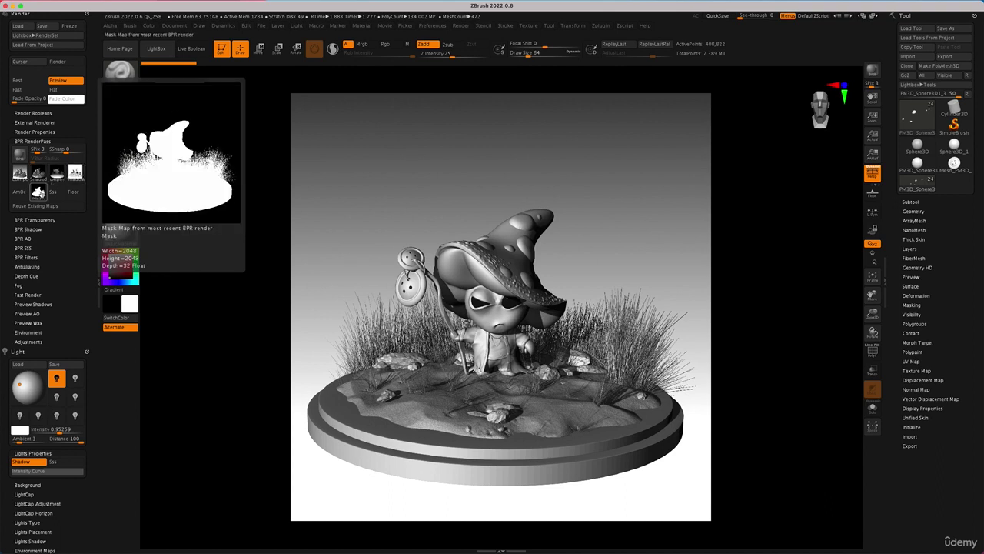
left_click(38, 192)
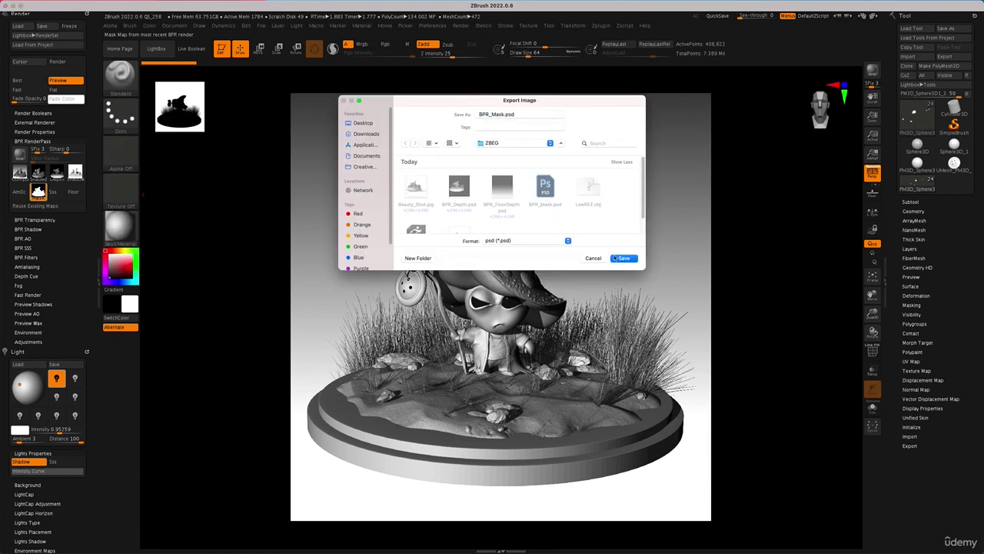
left_click(593, 259)
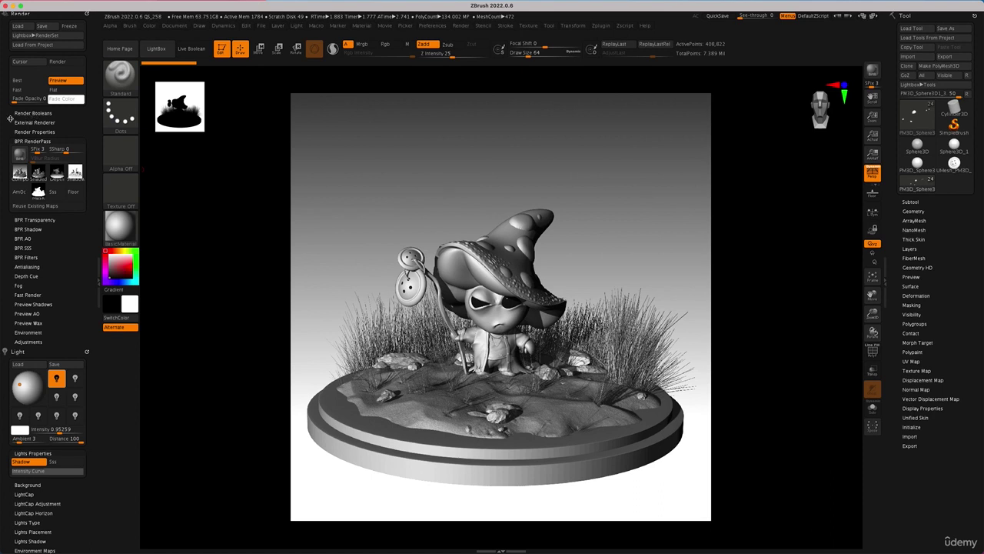
Apply the FastShader material to the diorama and render it.
left_click_drag(10, 119, 11, 127)
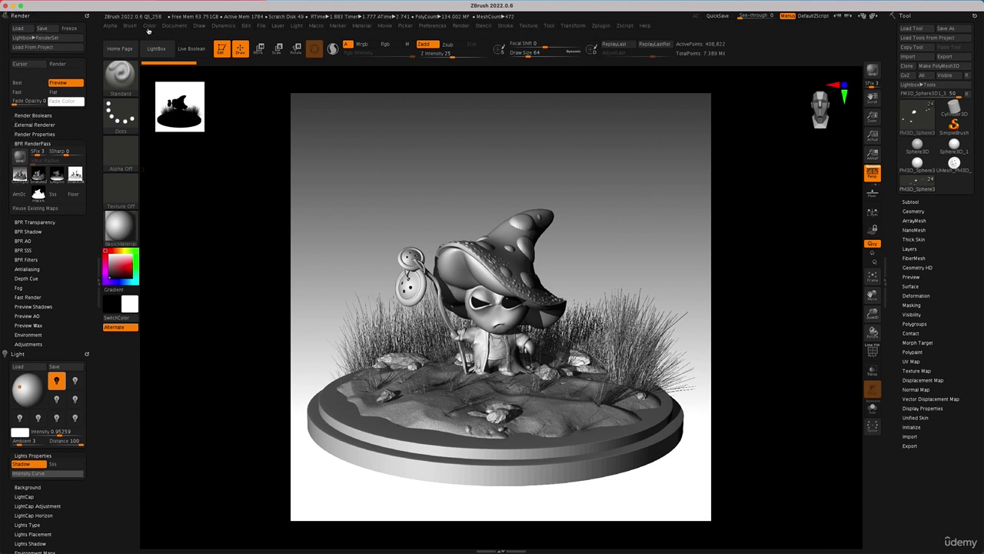
left_click_drag(8, 504, 21, 463)
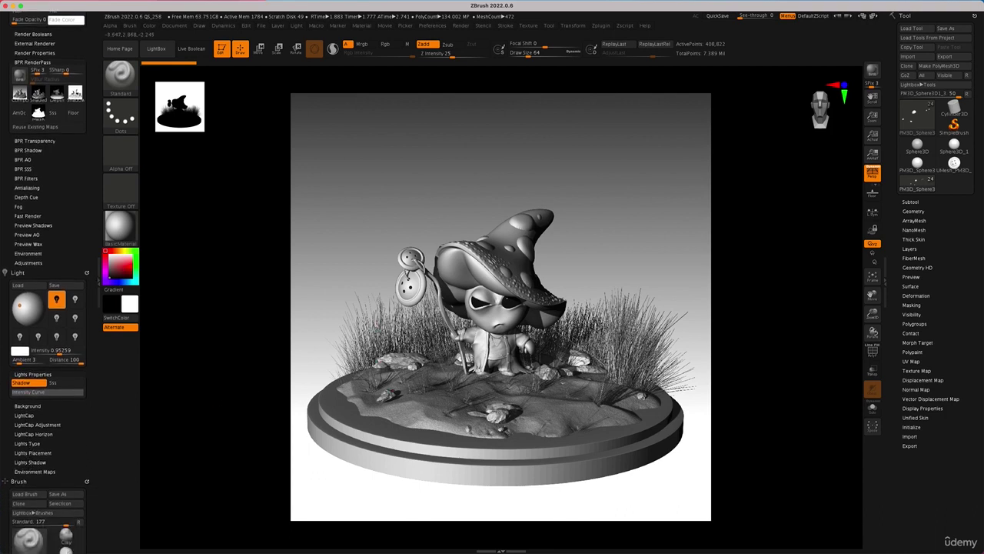
left_click(126, 236)
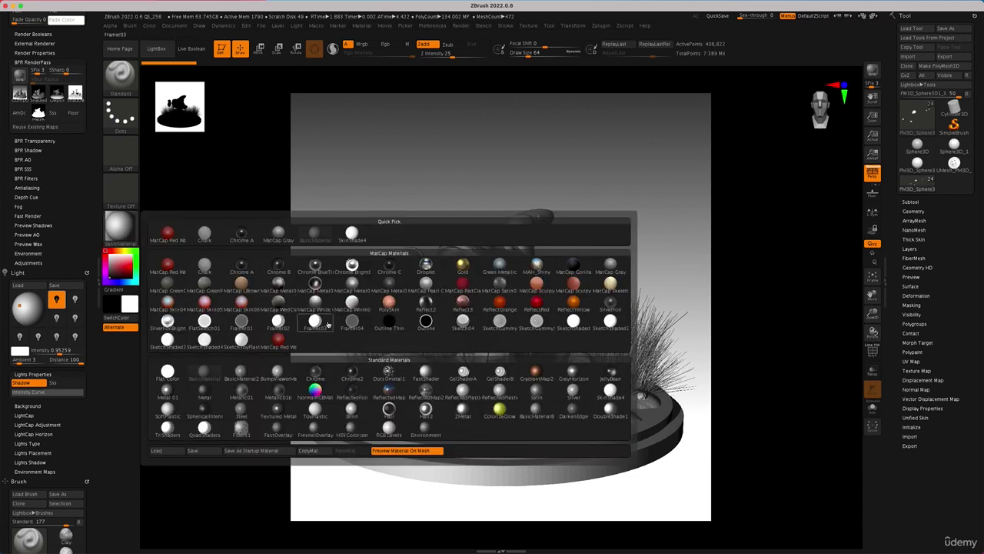
left_click(433, 377)
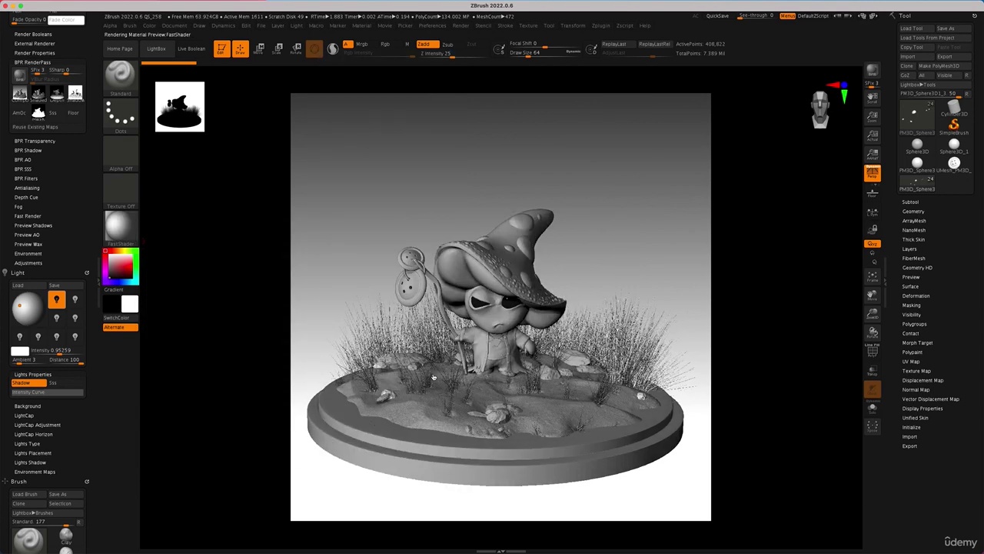
left_click(873, 74)
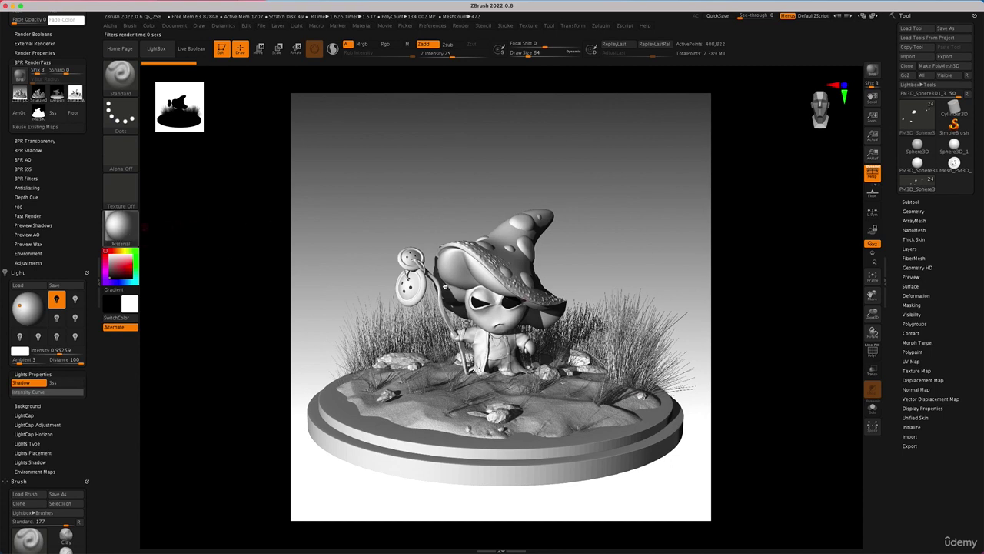
Apply the BasicMaterial2 material to the diorama and render it.
left_click(120, 226)
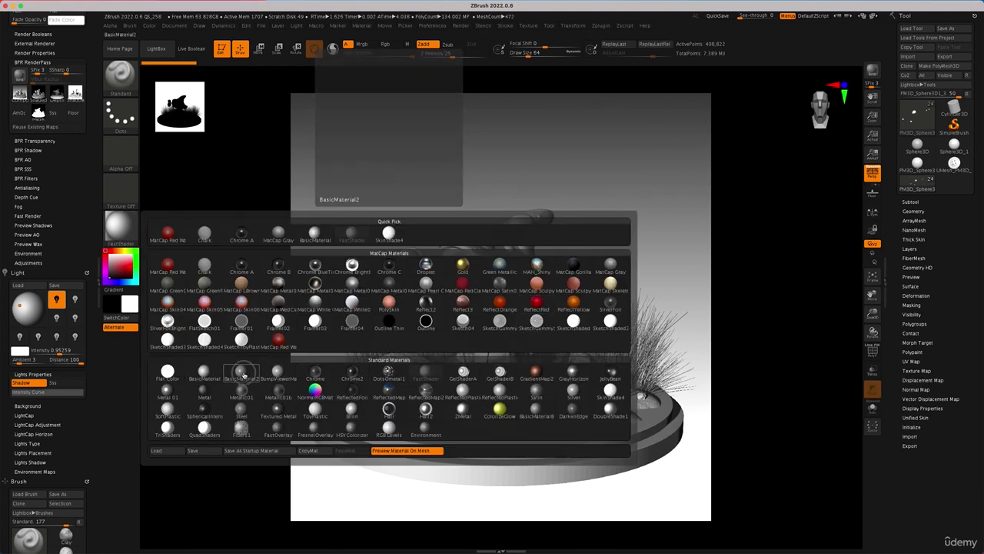
left_click(241, 372)
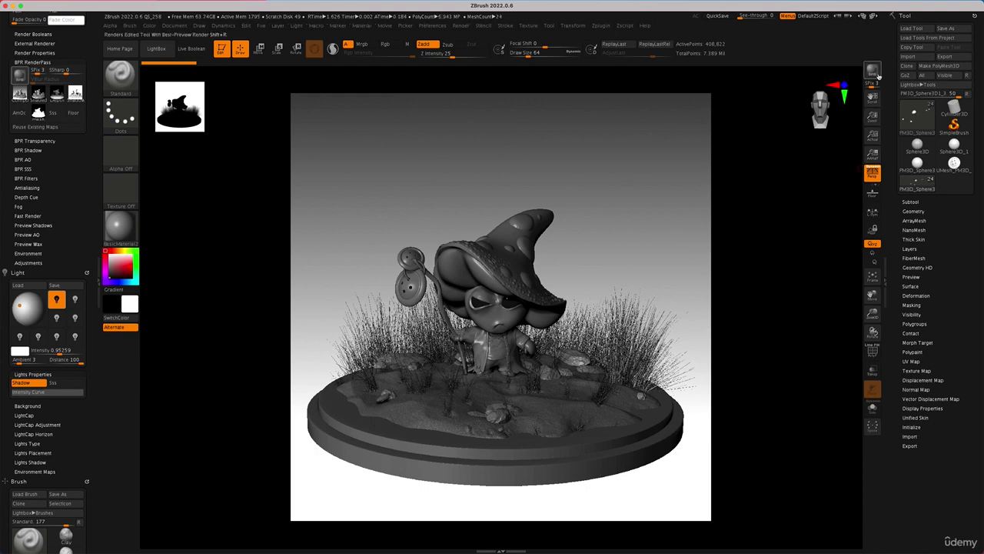
left_click(877, 73)
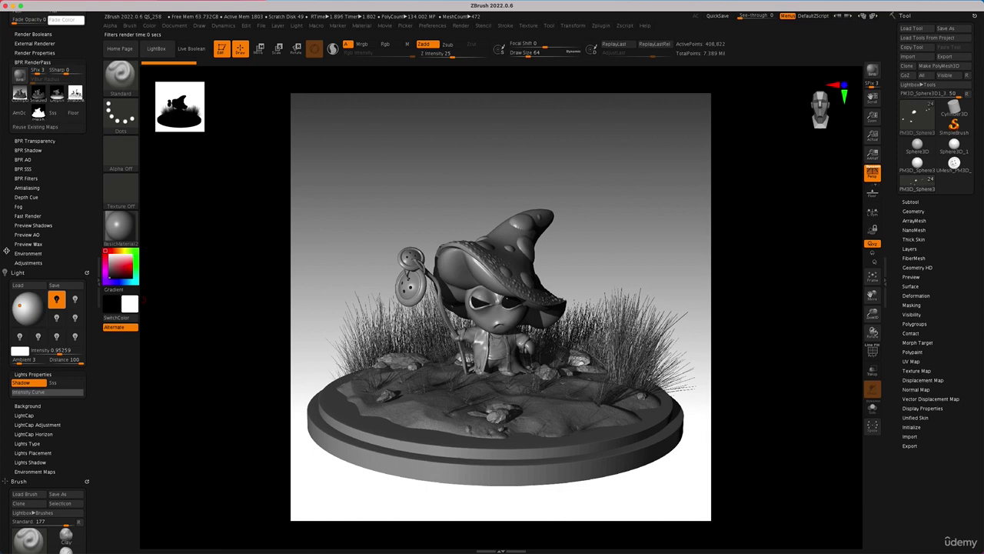
Select the second BPR filter slot and enable it as a Blur filter.
scroll(6, 250, "down", 1)
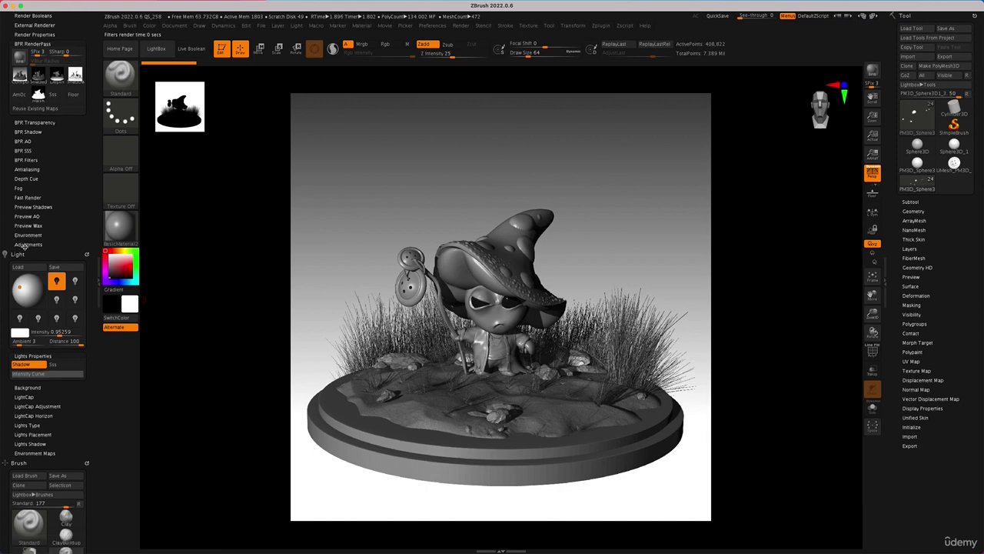
left_click(24, 245)
left_click(38, 176)
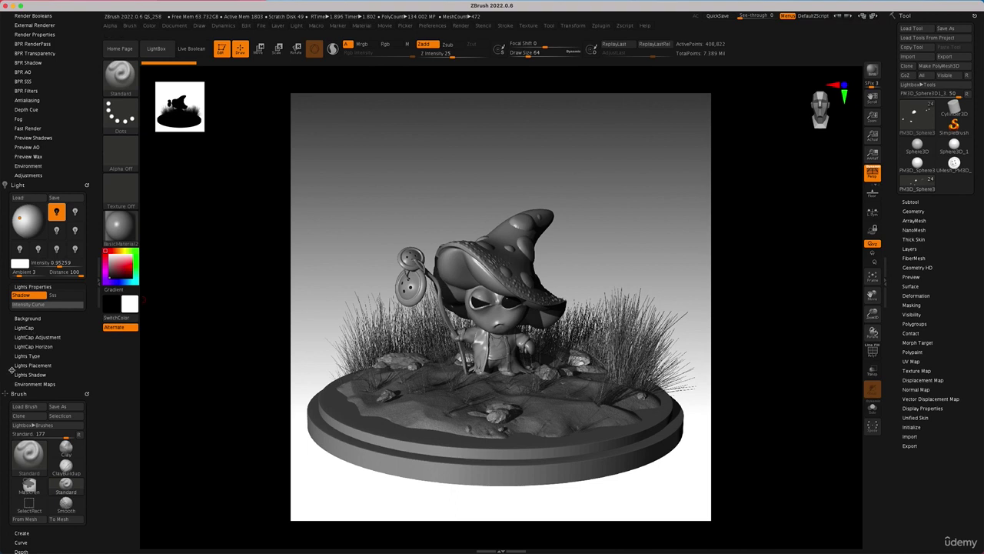
scroll(11, 369, "up", 3)
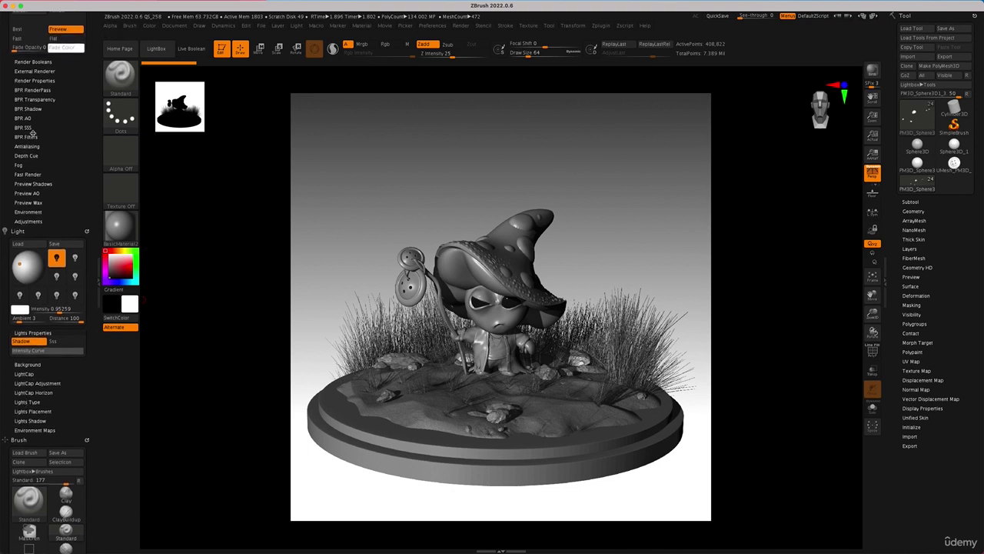
left_click(31, 136)
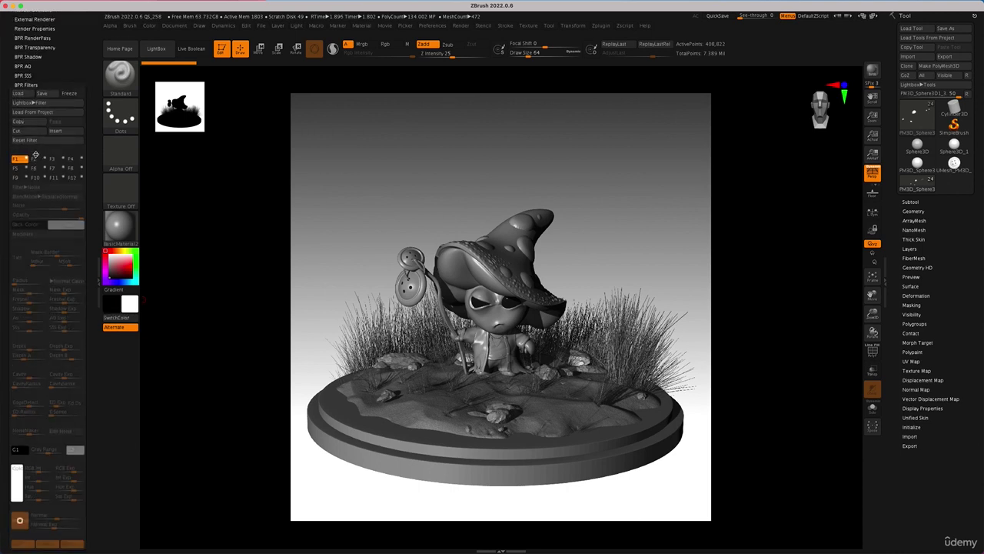
left_click(38, 158)
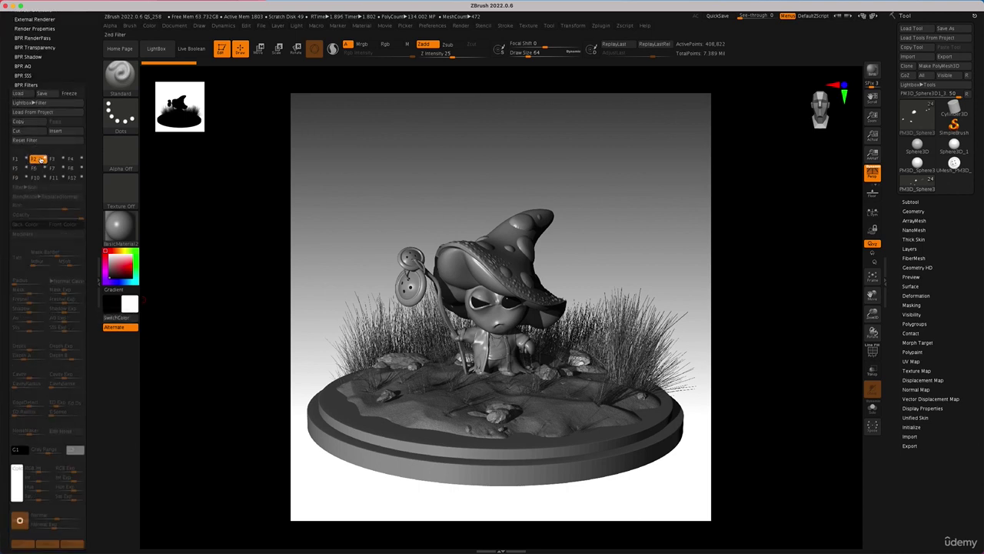
left_click(45, 158)
left_click(46, 159)
left_click(45, 158)
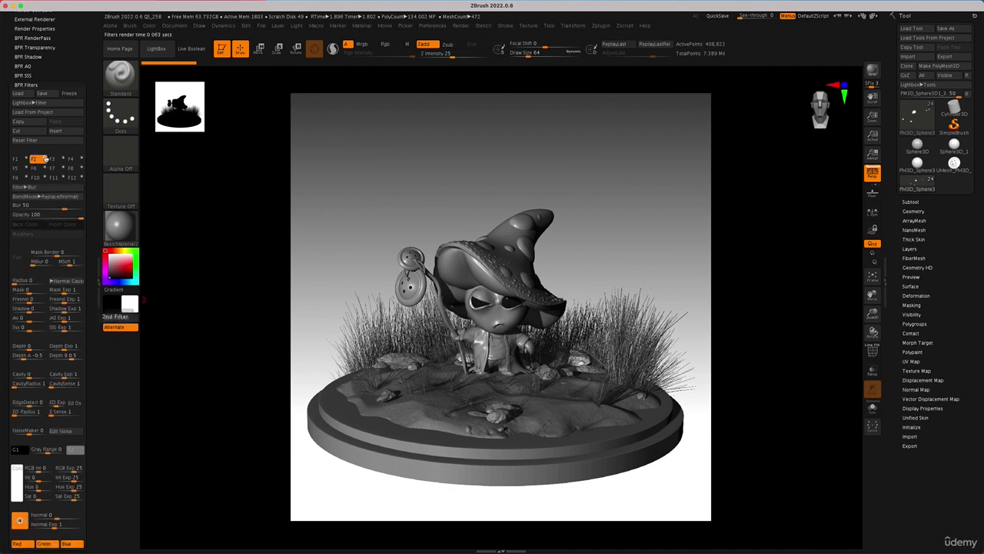
Toggle the second BPR filter to compare the render, leave it enabled and set its Blur strength to 100.
left_click(45, 159)
left_click(45, 158)
left_click_drag(61, 208, 83, 208)
left_click(83, 207)
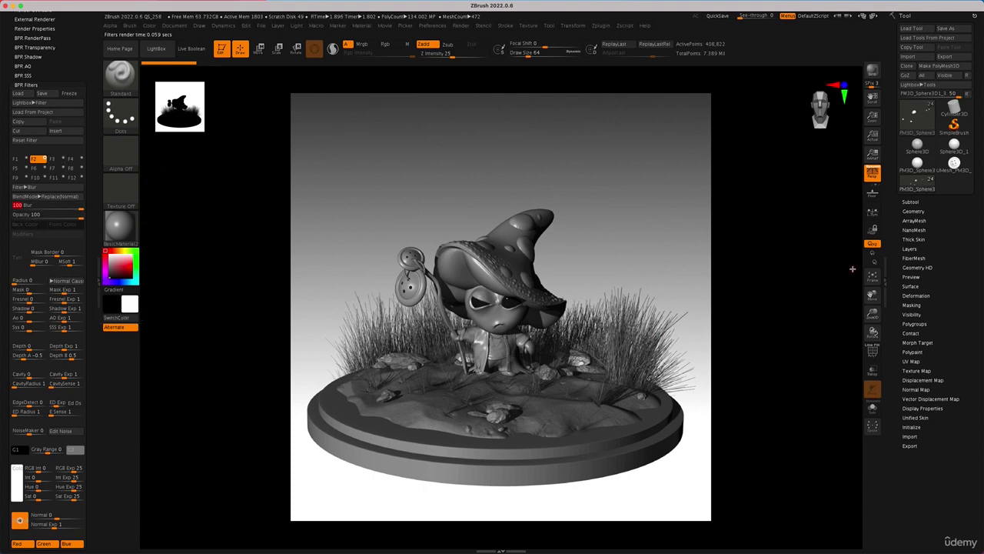
Switch the diorama to the FastShader material and render it with the blur filter enabled.
left_click(119, 226)
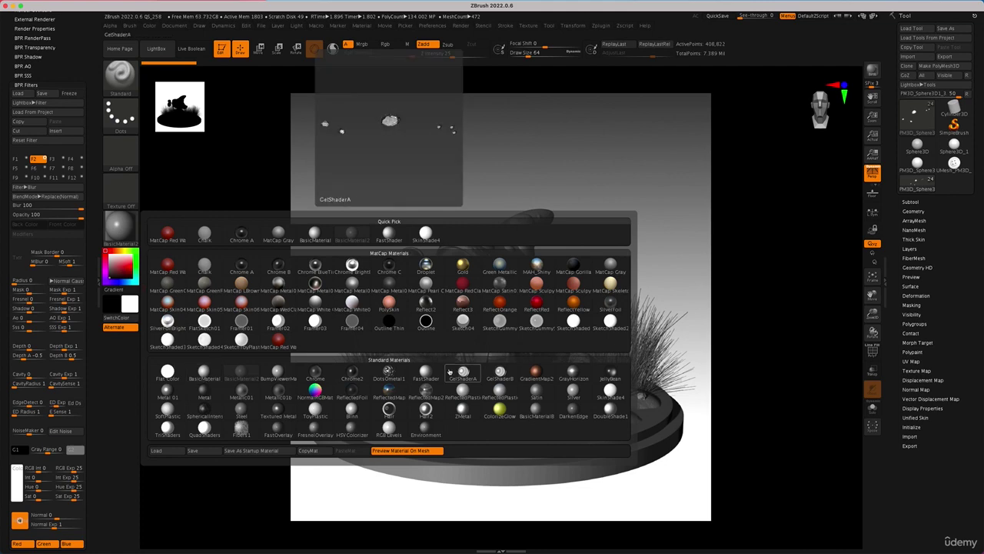
left_click(425, 373)
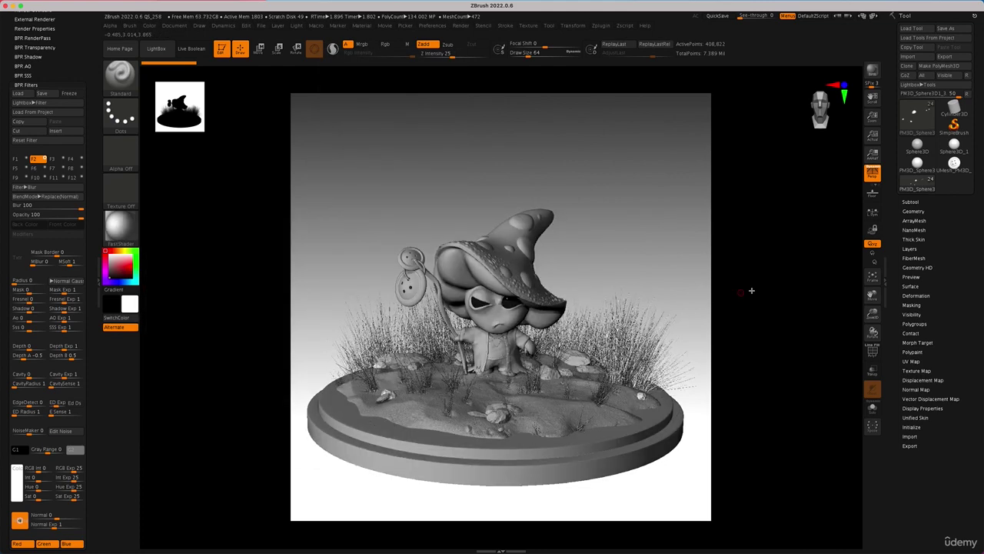
left_click(872, 70)
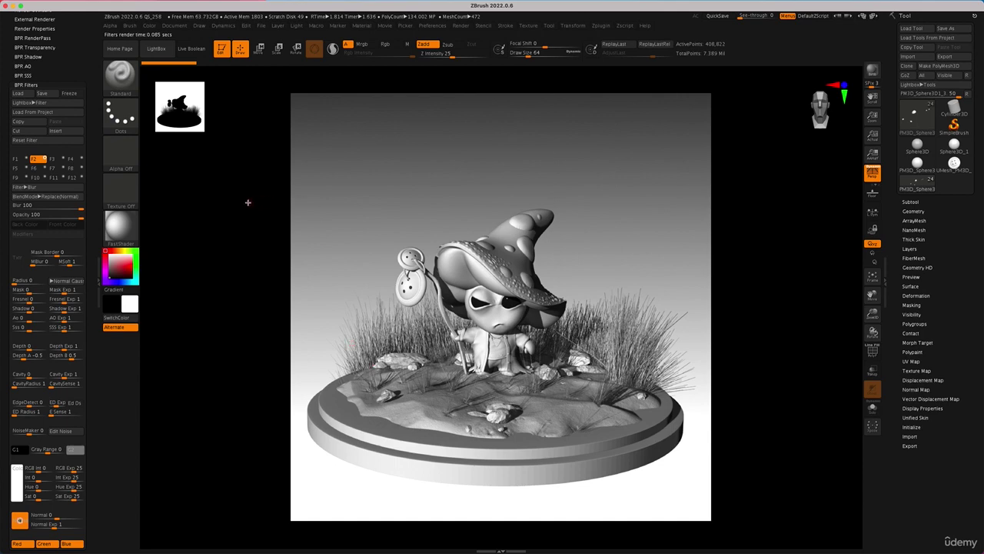
Apply the BasicMaterial material to the diorama and render it.
left_click(120, 226)
left_click(214, 381)
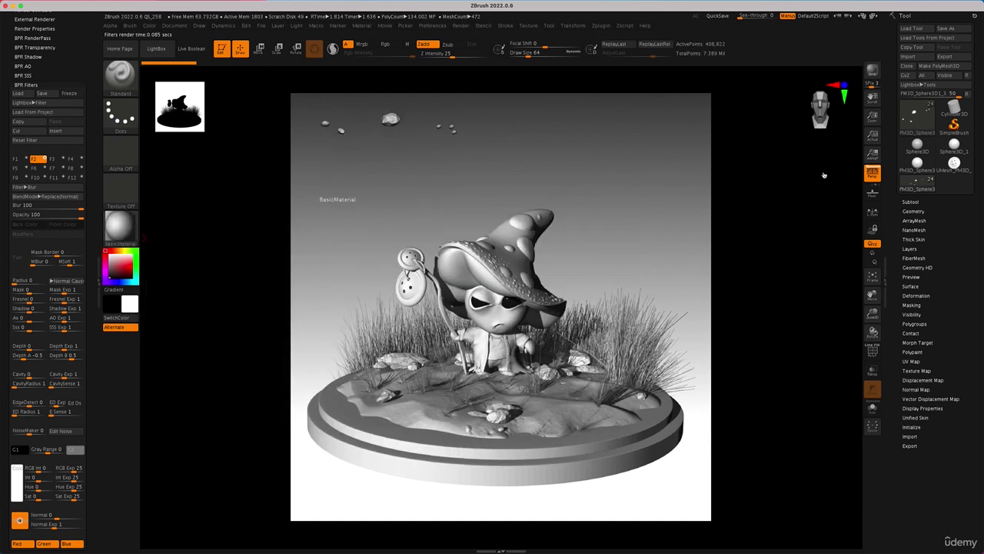
left_click(878, 72)
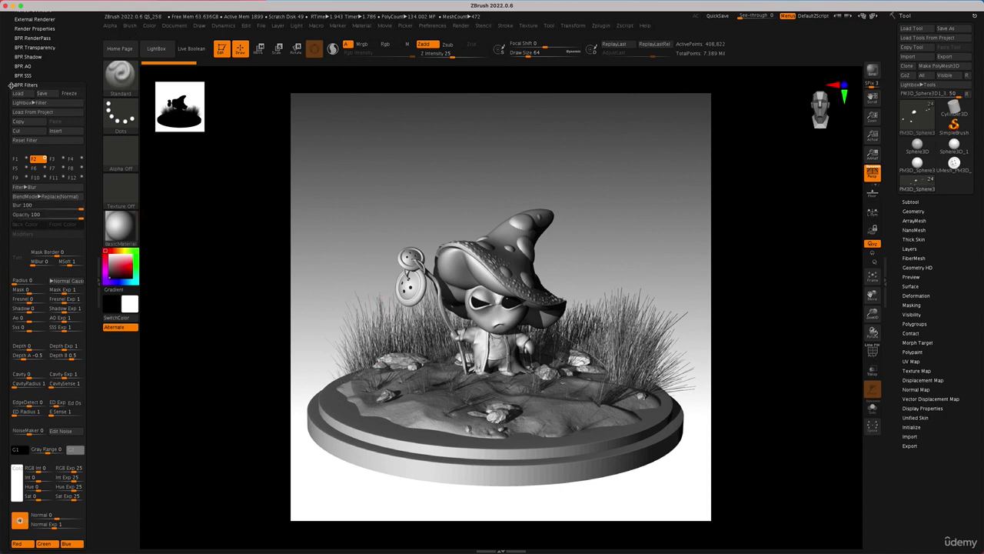
Examine the BPR shadow, light and antialiasing settings used for the render.
scroll(10, 85, "up", 3)
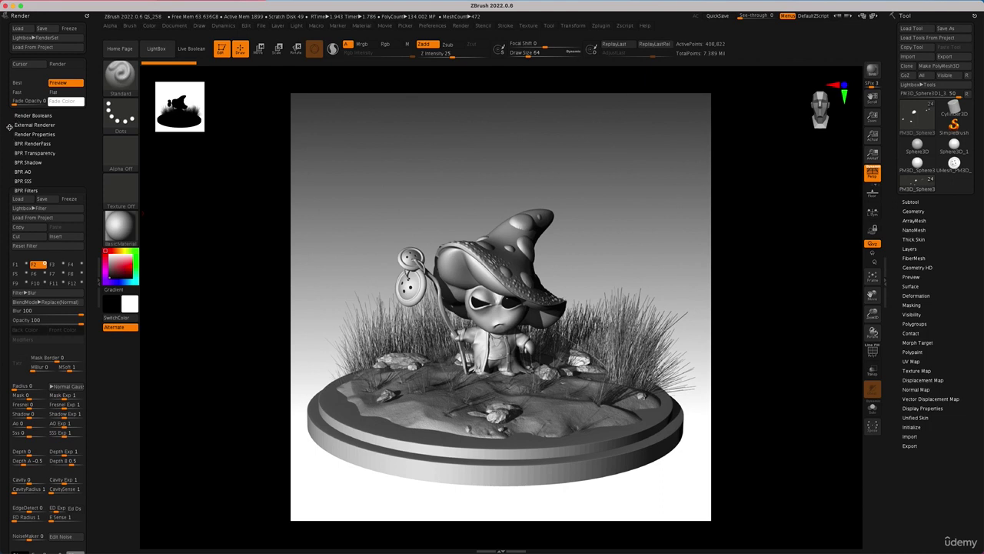
scroll(11, 178, "down", 1)
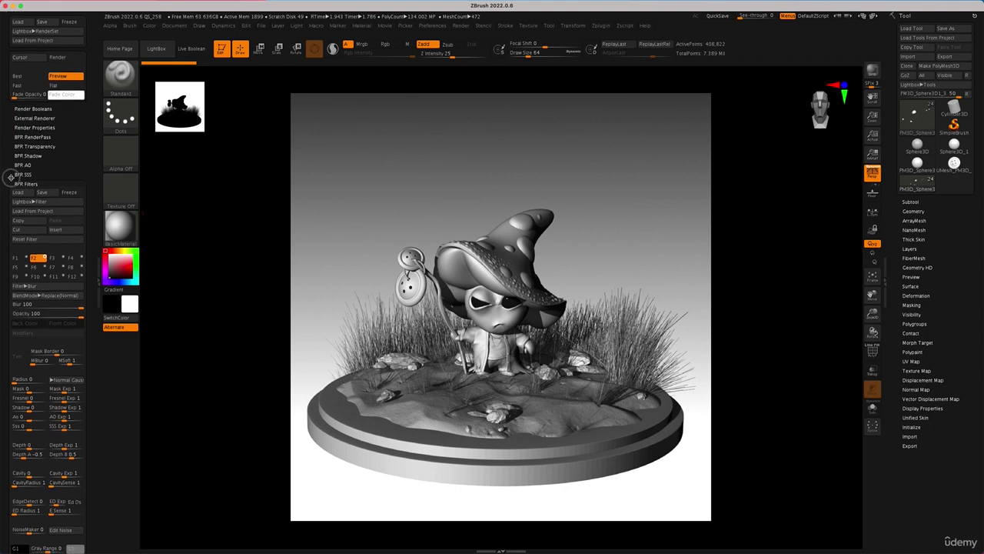
scroll(10, 177, "down", 2)
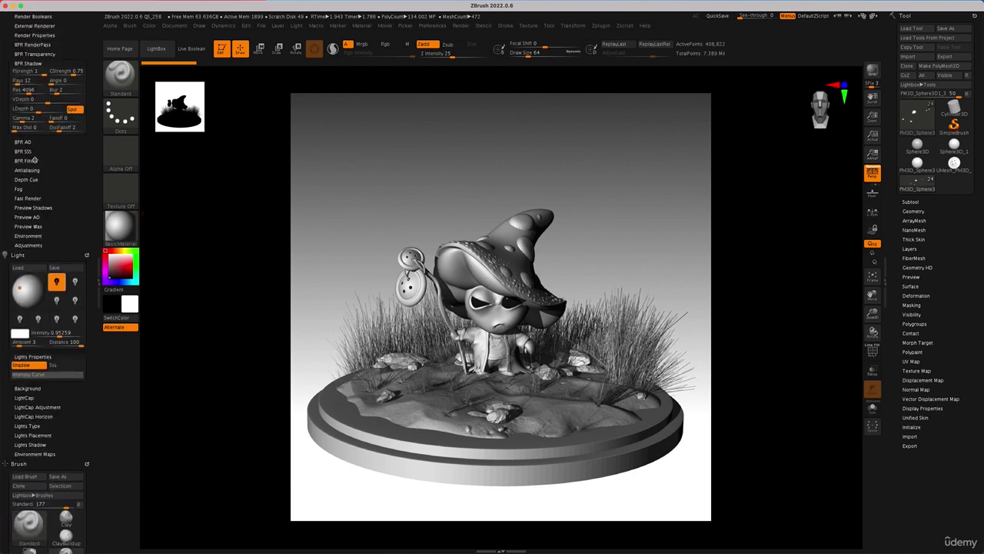
scroll(9, 206, "down", 5)
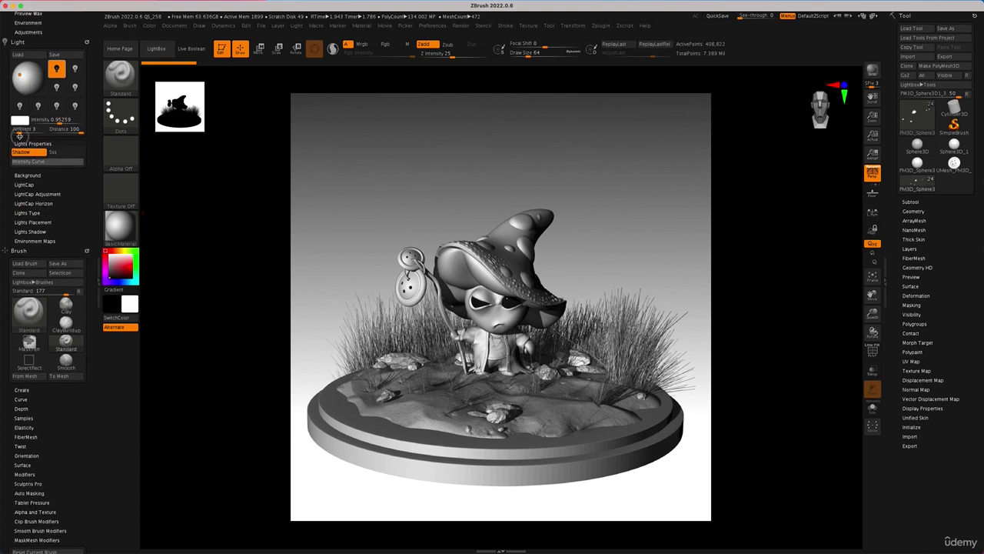
scroll(19, 135, "down", 3)
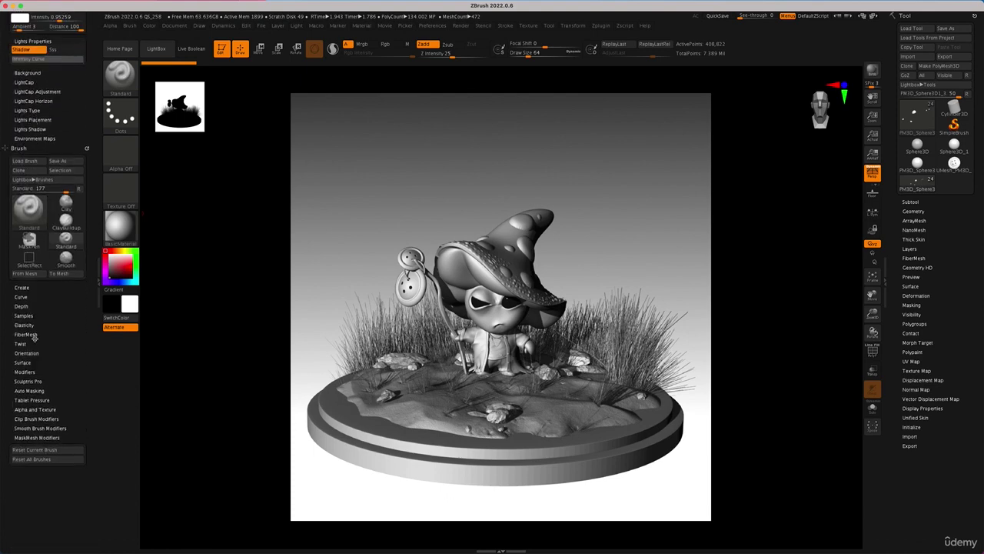
scroll(17, 369, "up", 1)
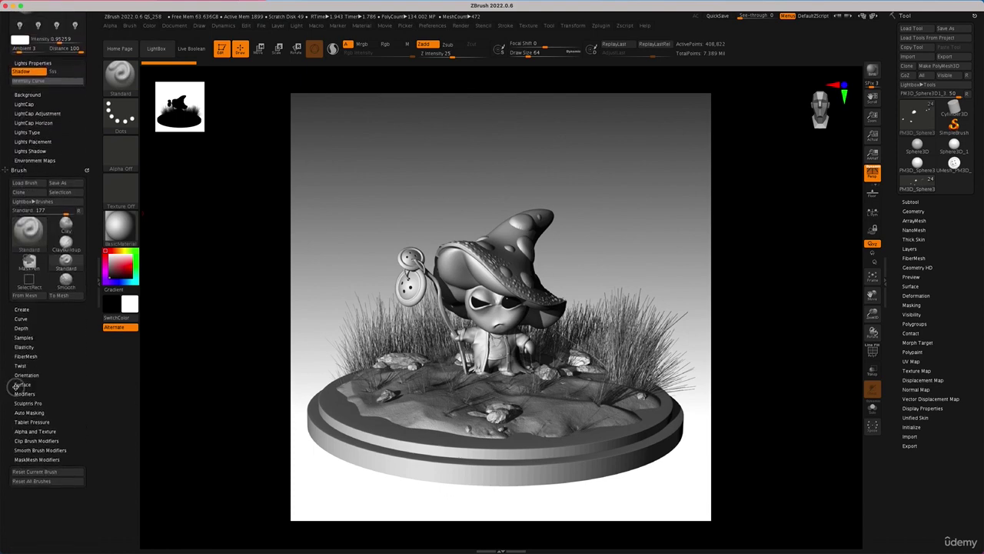
scroll(15, 386, "up", 4)
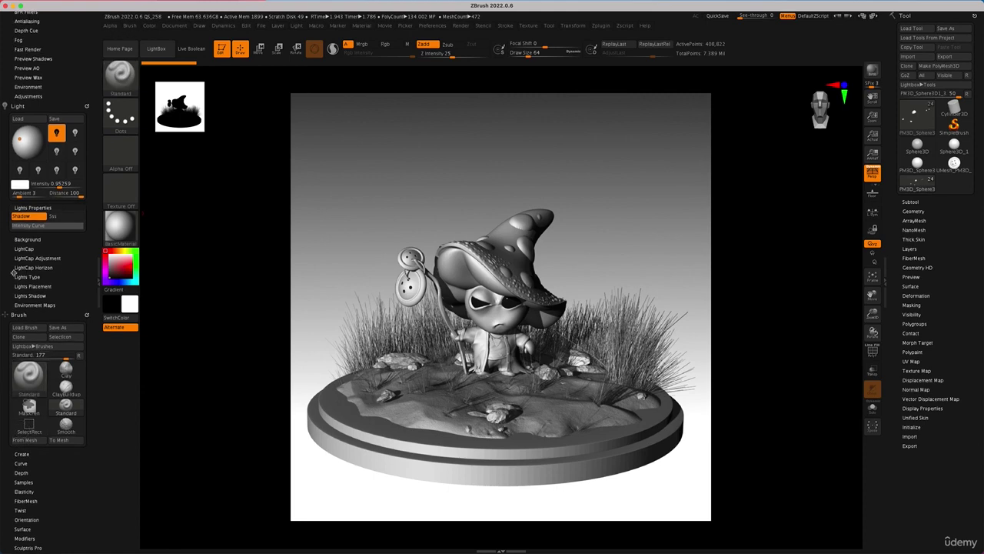
scroll(11, 275, "up", 1)
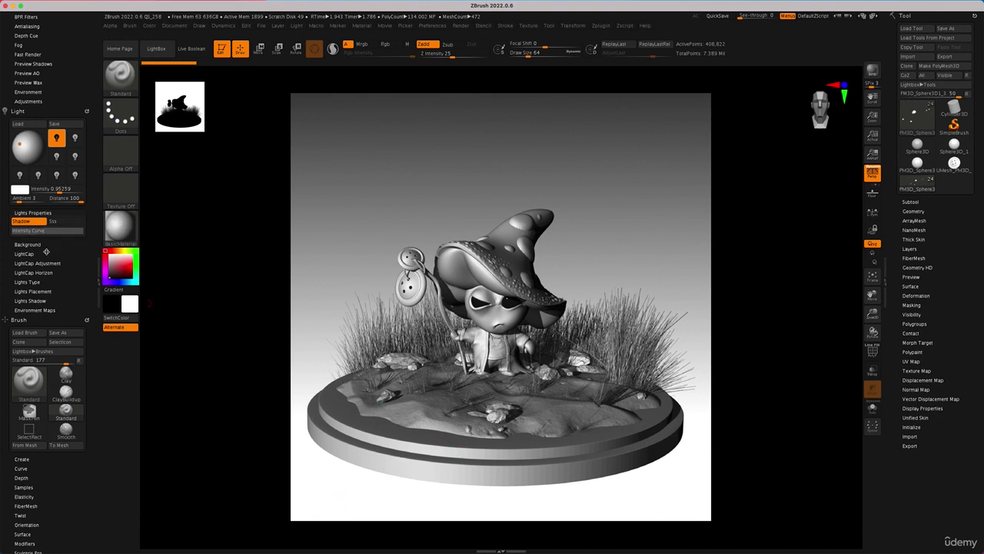
left_click_drag(10, 243, 9, 225)
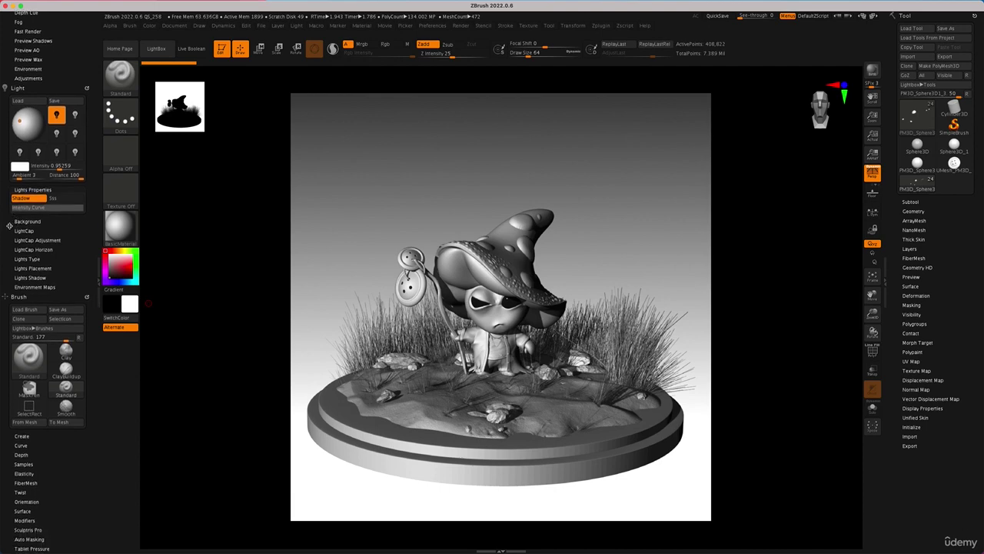
scroll(9, 225, "up", 5)
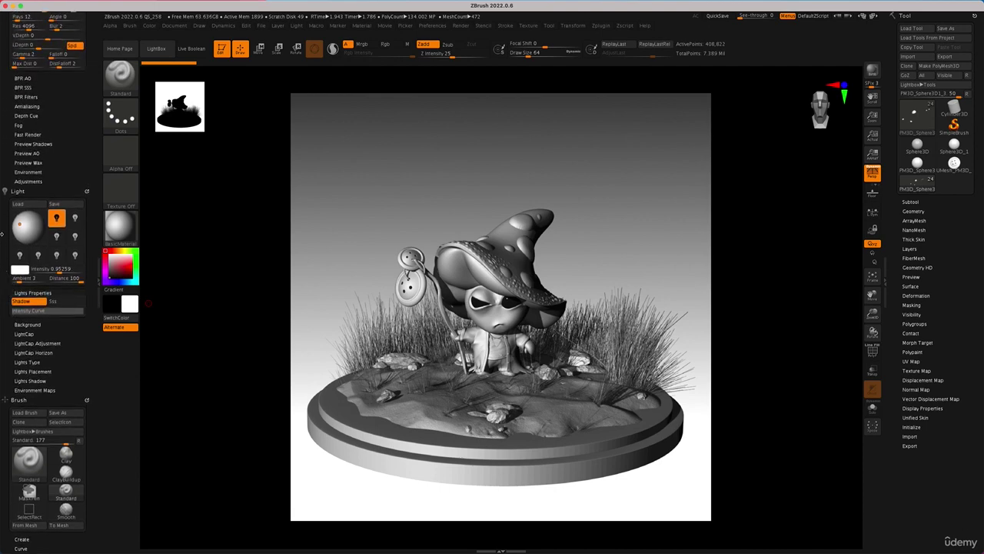
scroll(4, 225, "up", 2)
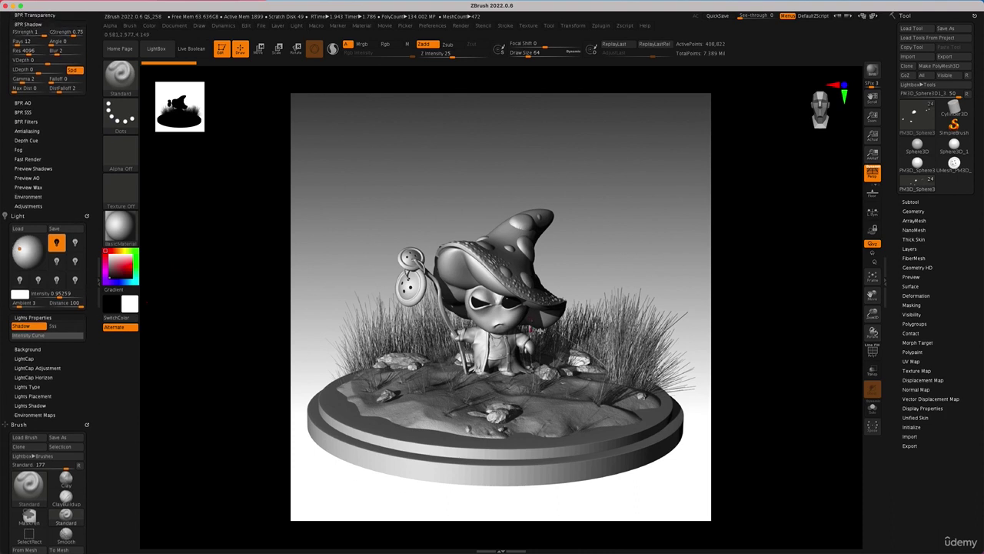
scroll(11, 168, "up", 4)
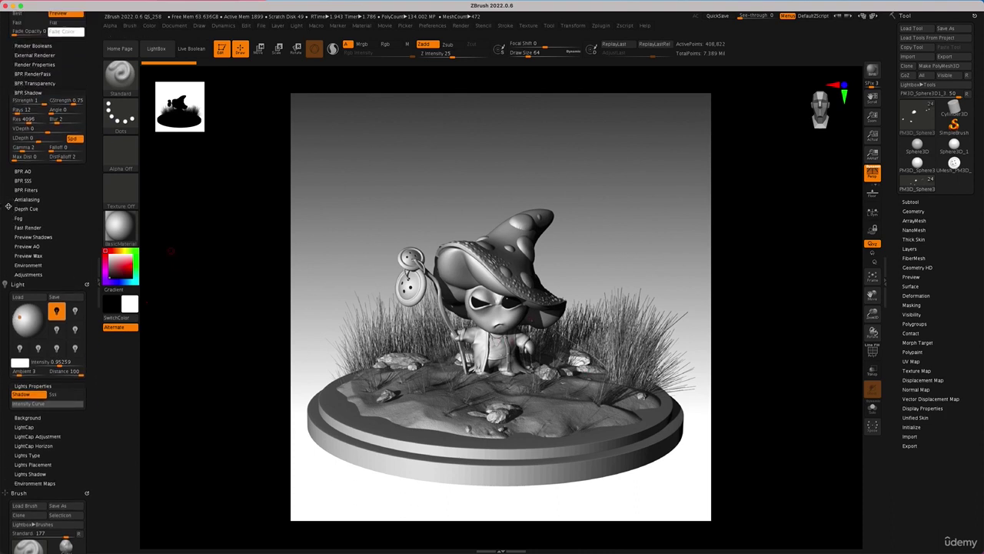
left_click(19, 200)
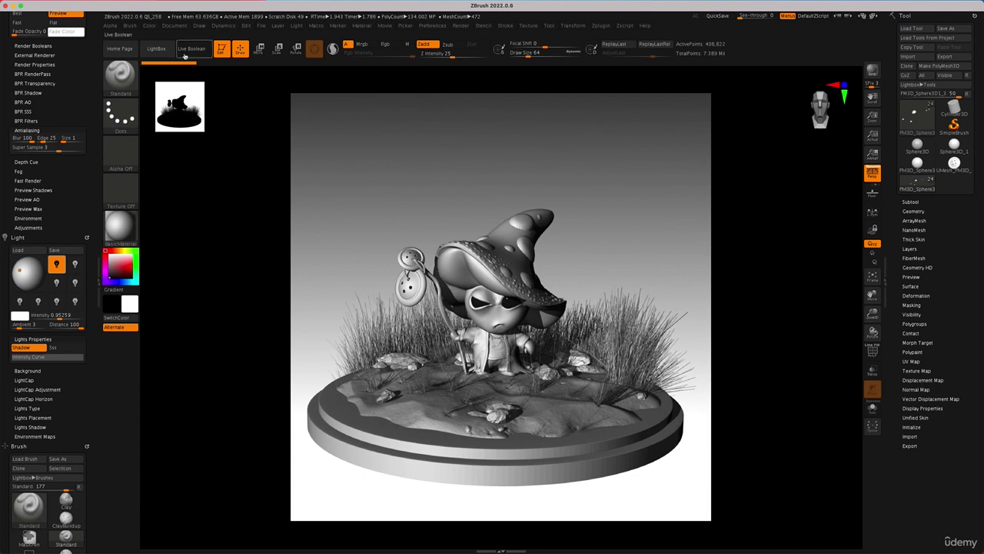
Start exporting the rendered document as the JPEG "ZBrush Document.jpg", then cancel at the export preview.
left_click(174, 27)
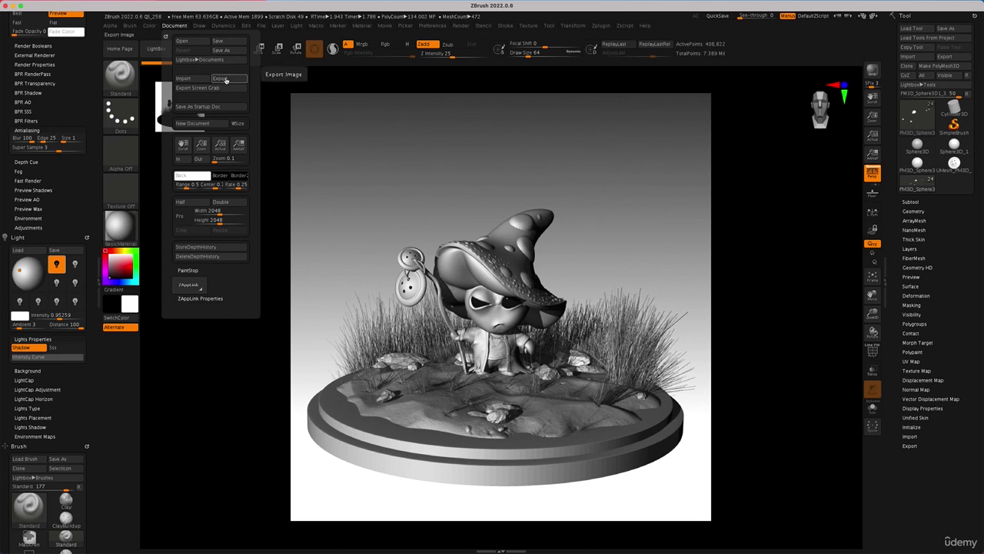
left_click(222, 78)
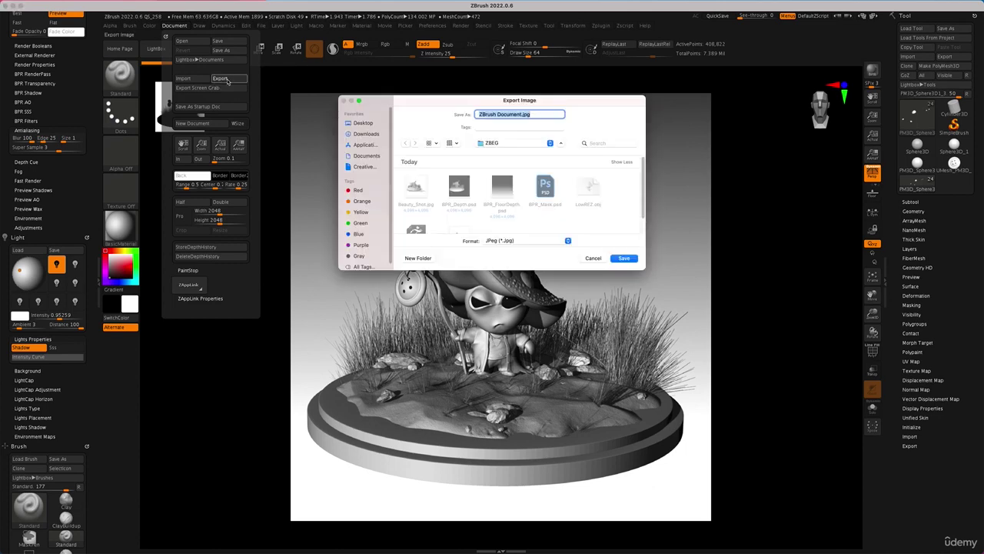
left_click(619, 260)
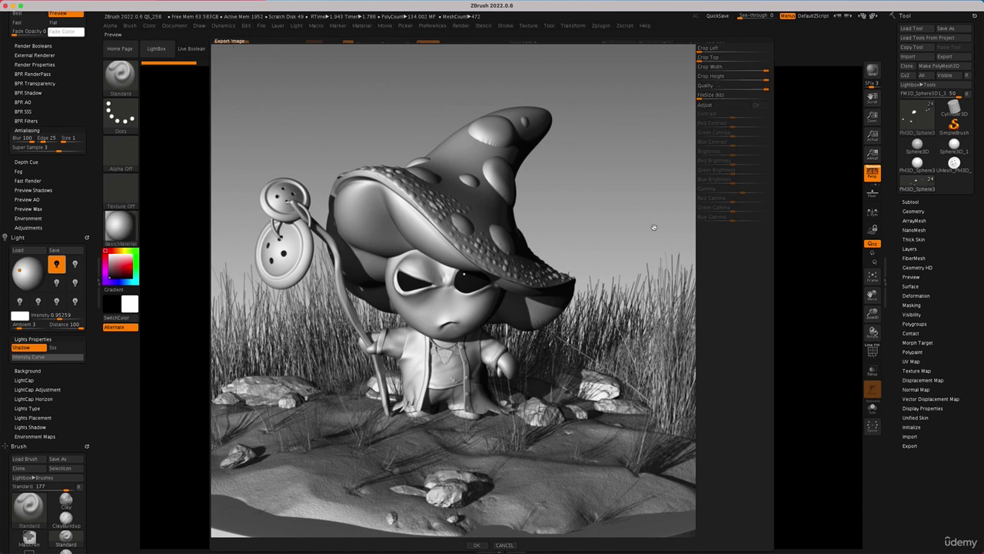
key("Escape")
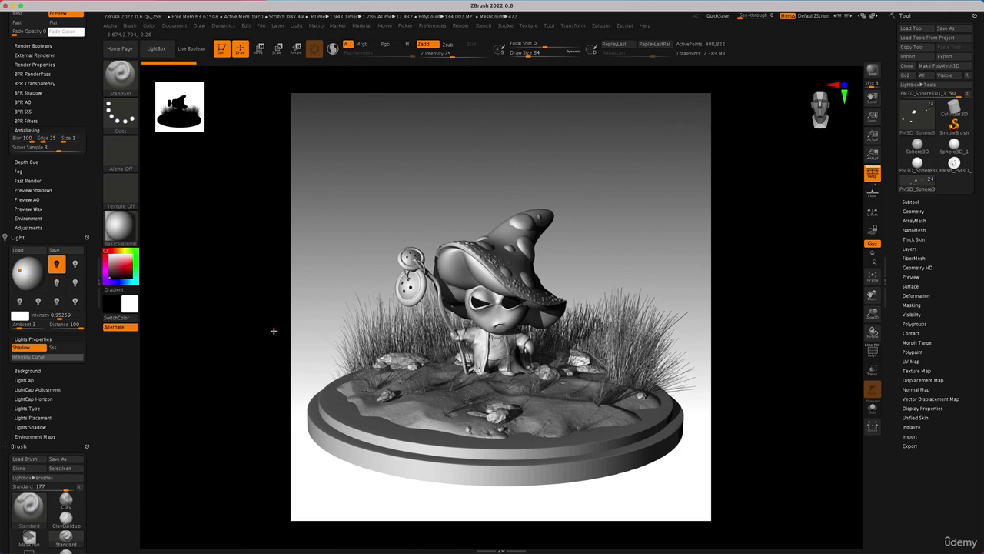